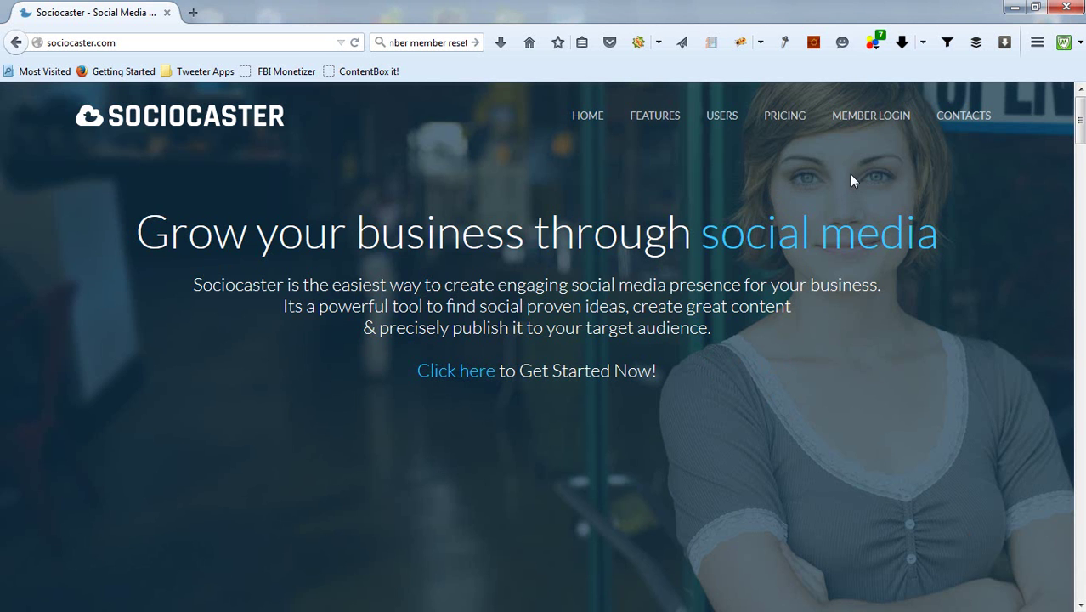
# - Open the Sociocaster member login page
pyautogui.click(861, 126)
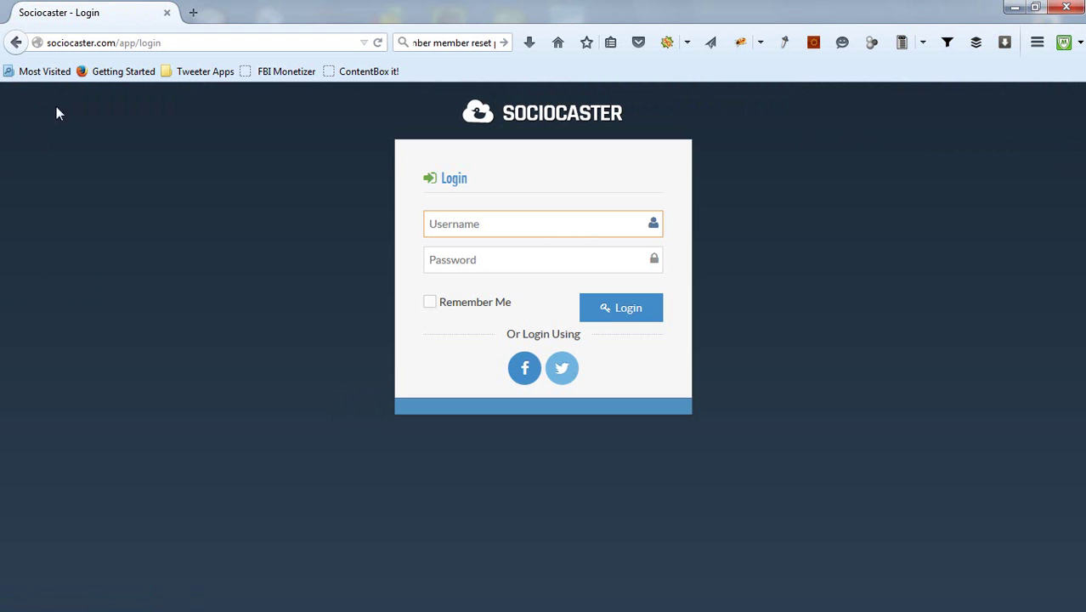
pyautogui.moveTo(47, 42); pyautogui.dragTo(184, 42)
pyautogui.click(184, 42)
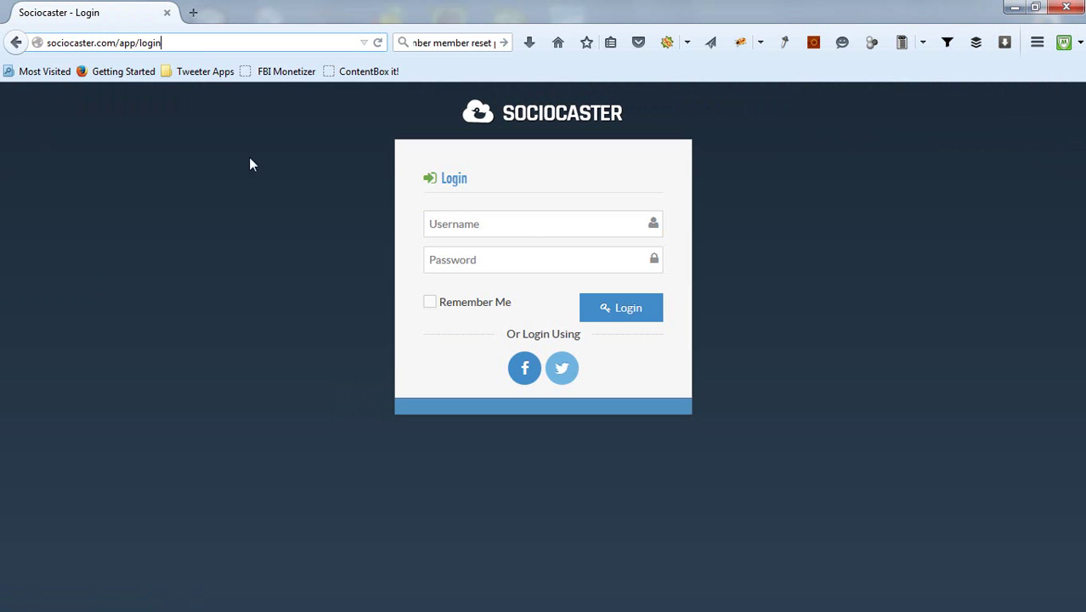
# - Log in with the member username and password, declining the browser's offer to save the password
pyautogui.click(511, 228)
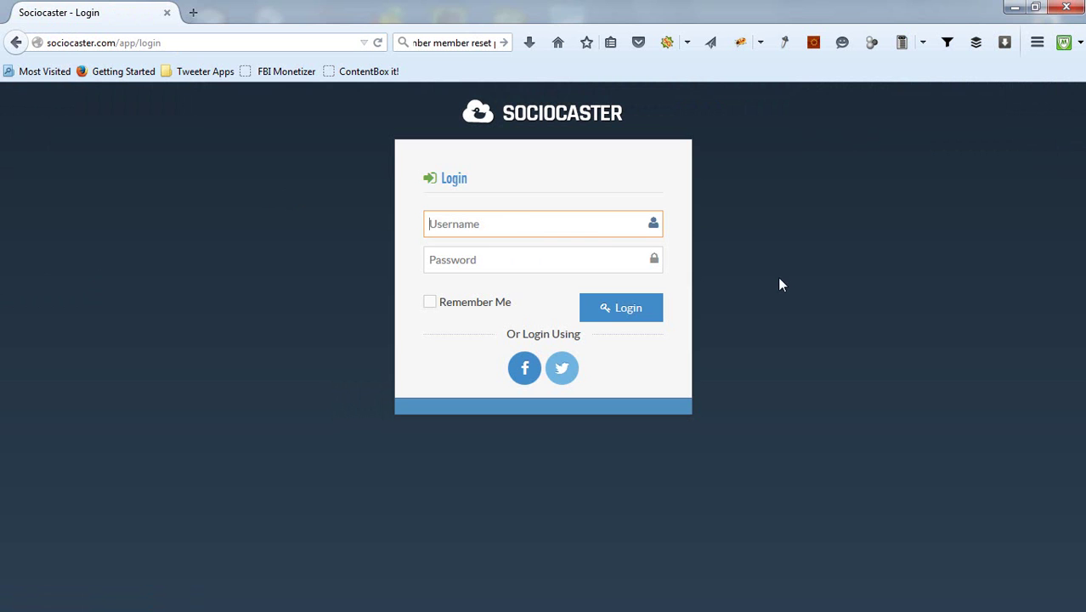
pyautogui.write('adi_demo2')
pyautogui.click(516, 266)
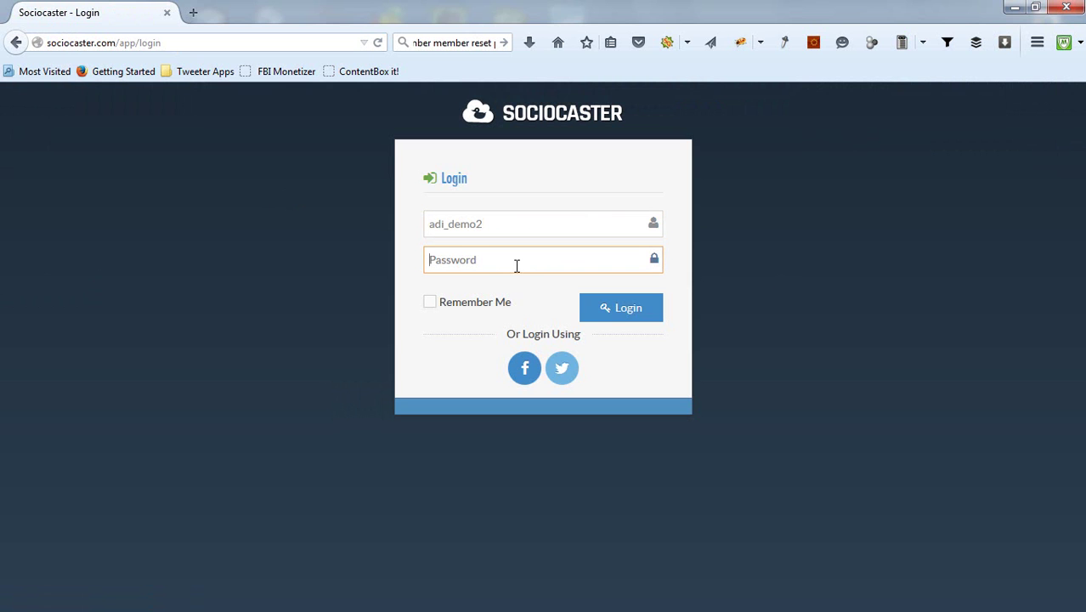
pyautogui.write('********')
pyautogui.click(602, 308)
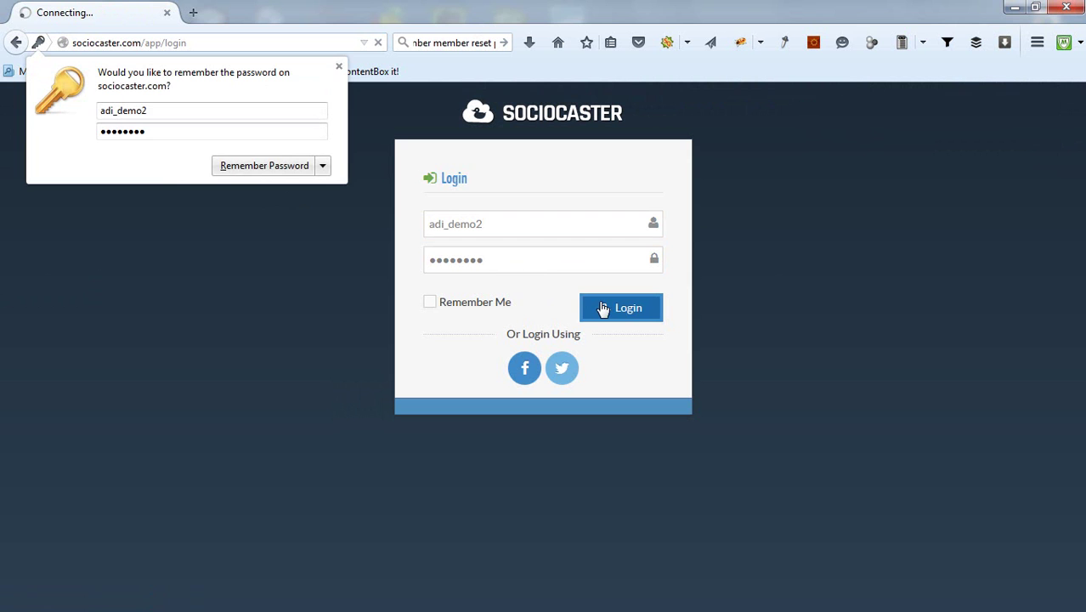
pyautogui.click(338, 65)
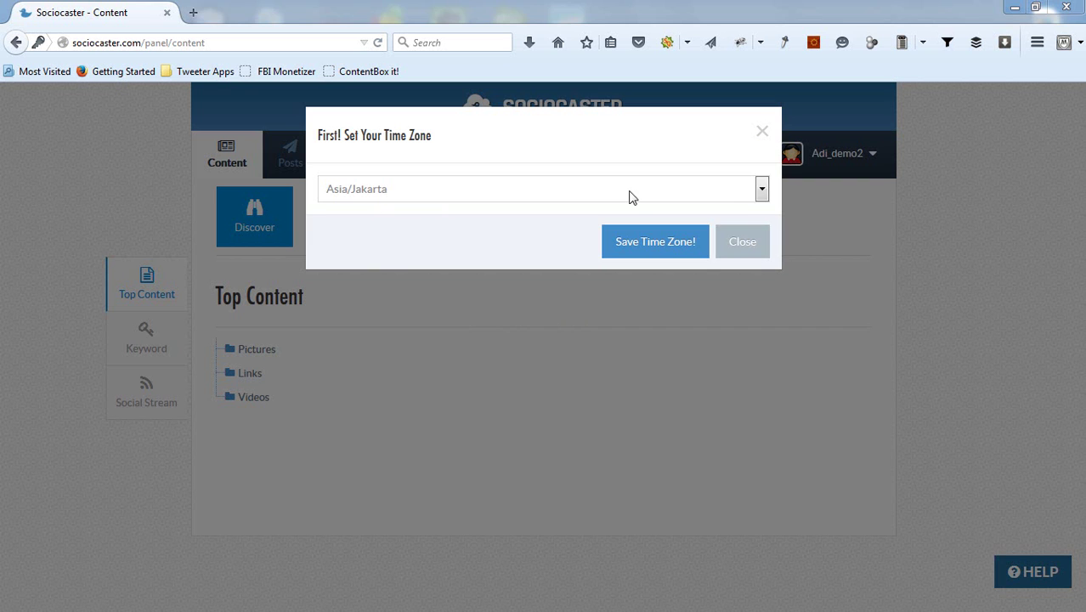
# - Keep Asia/Jakarta in the time zone dropdown and save it as the account time zone
pyautogui.click(759, 197)
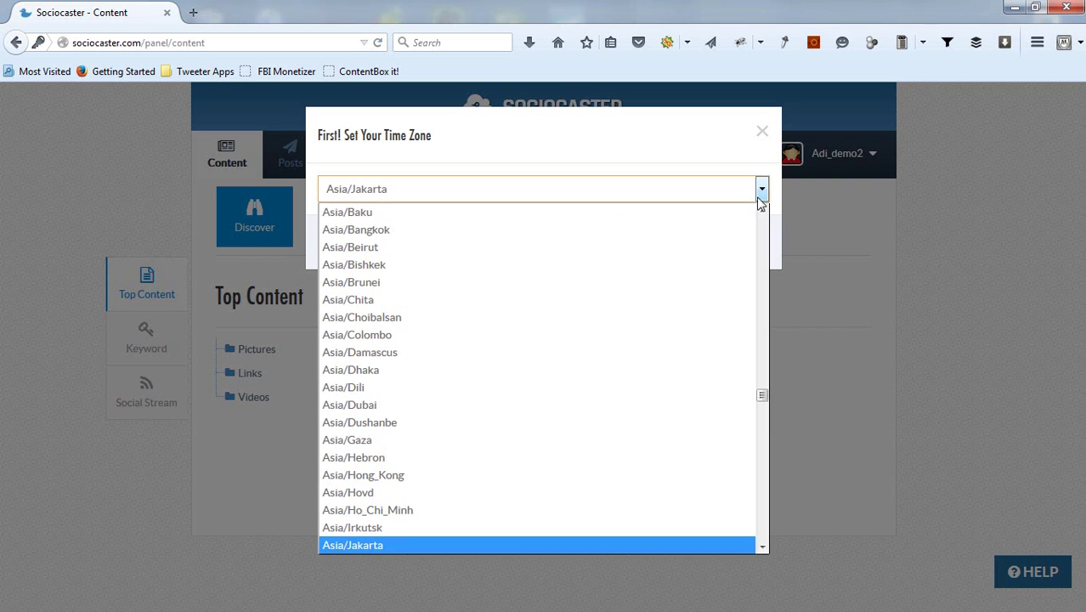
pyautogui.click(776, 246)
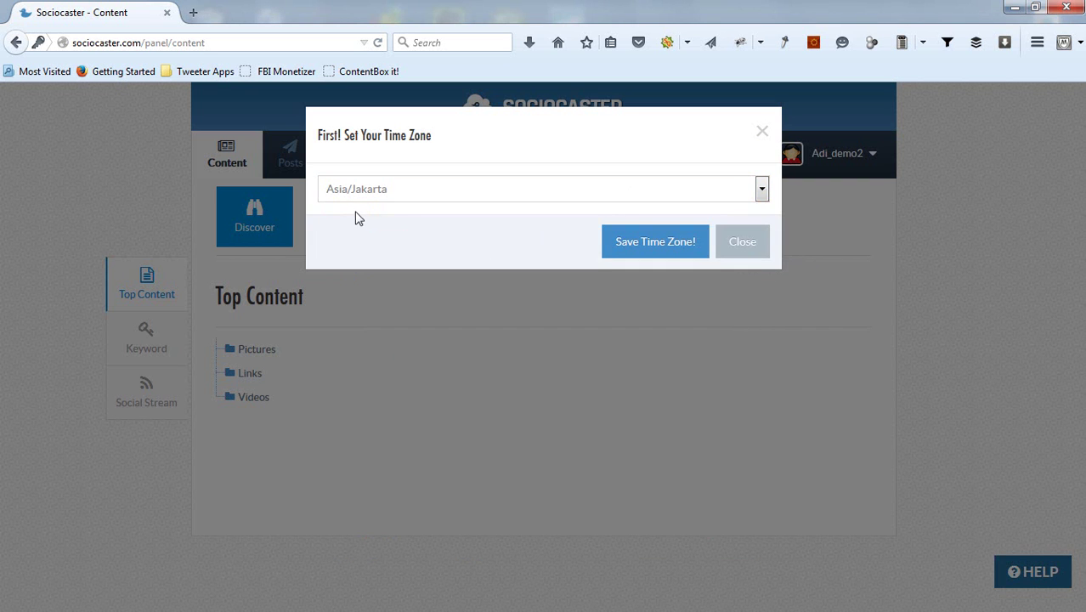
pyautogui.click(621, 246)
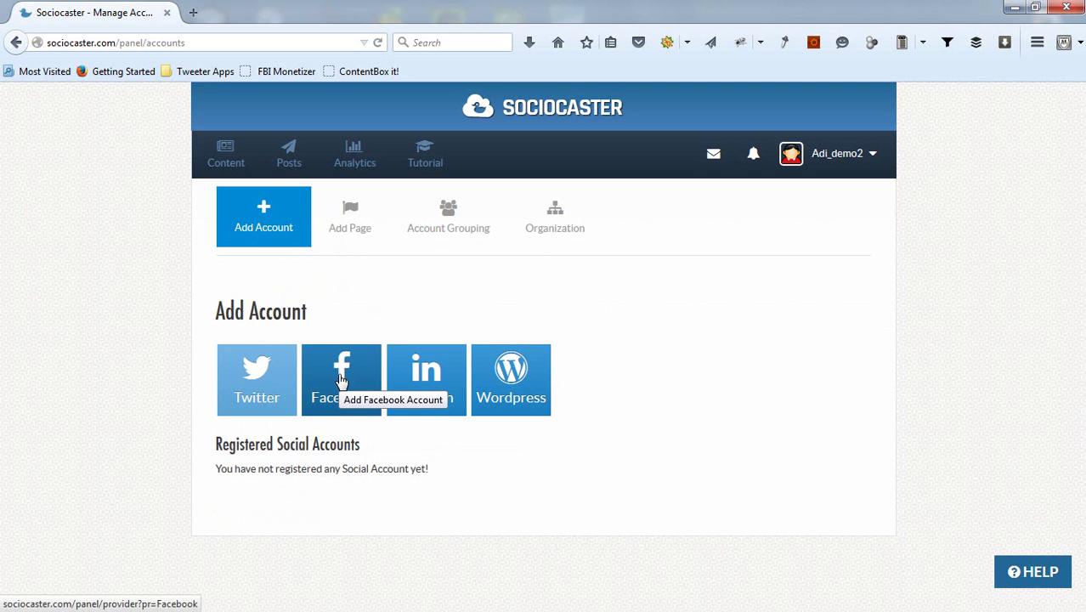
# - Connect a Facebook account, granting Sociocaster Public posting and Page management permissions
pyautogui.click(340, 380)
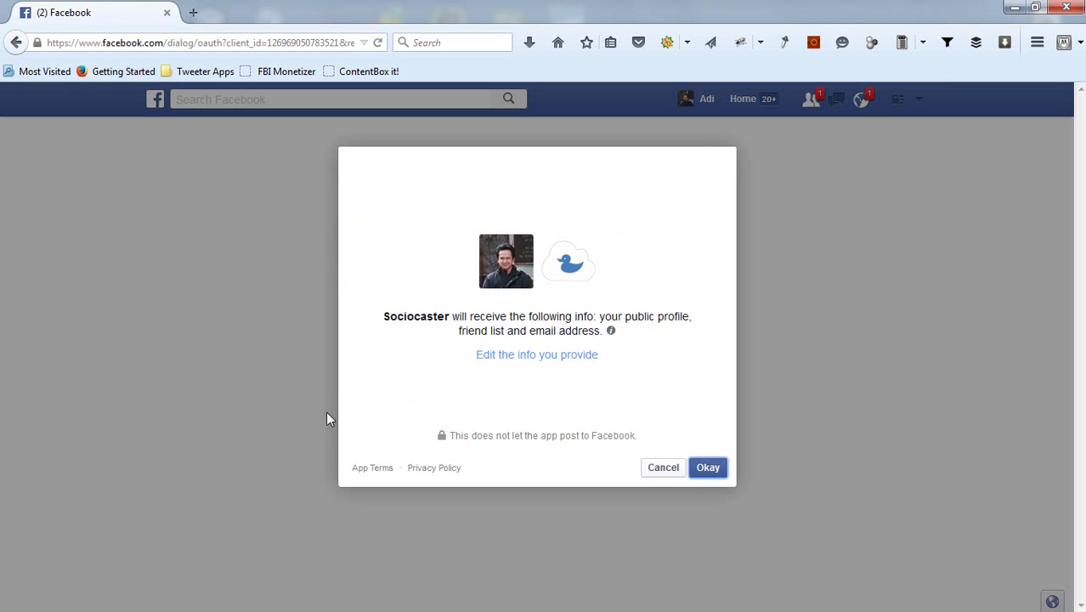
pyautogui.click(712, 473)
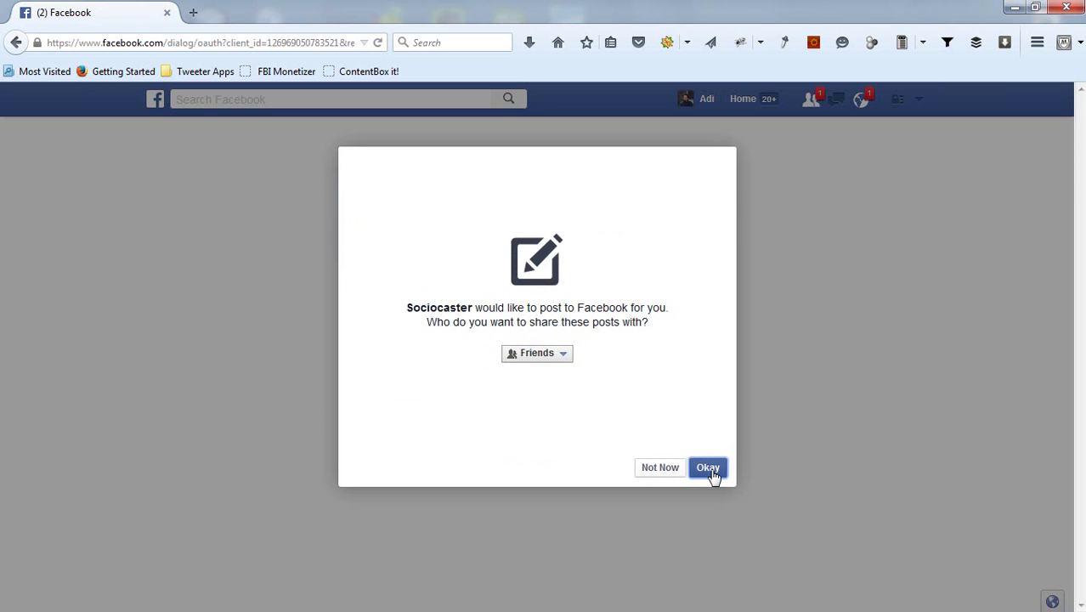
pyautogui.click(566, 355)
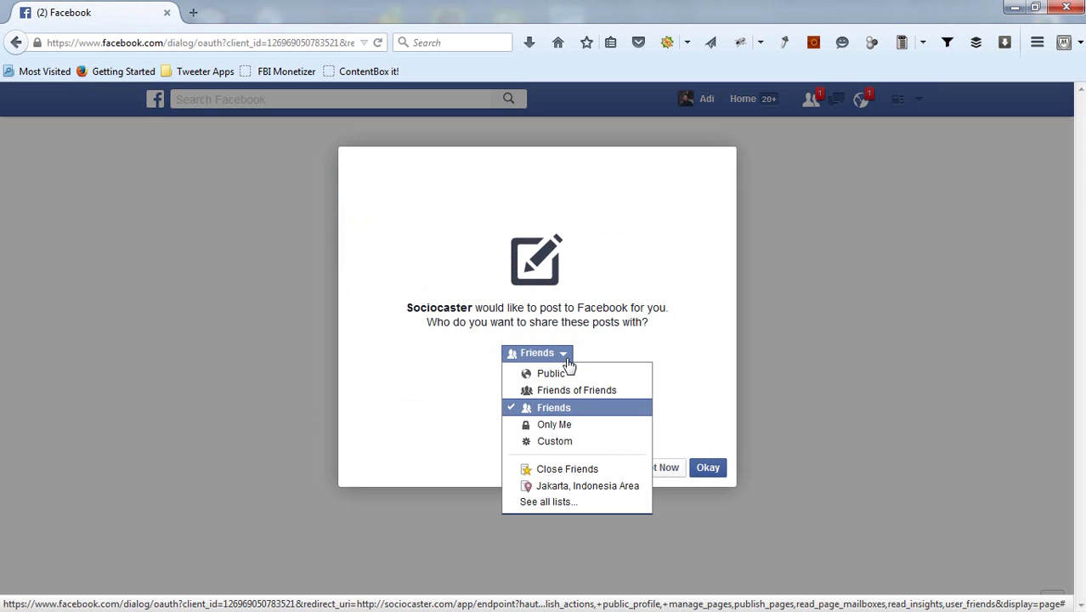
pyautogui.click(564, 374)
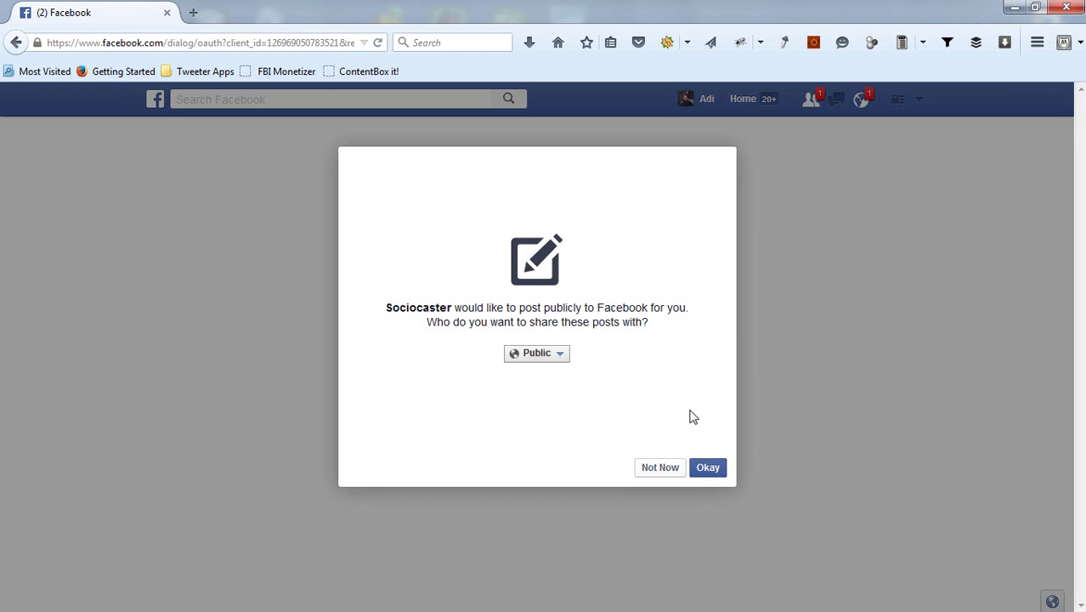
pyautogui.click(711, 467)
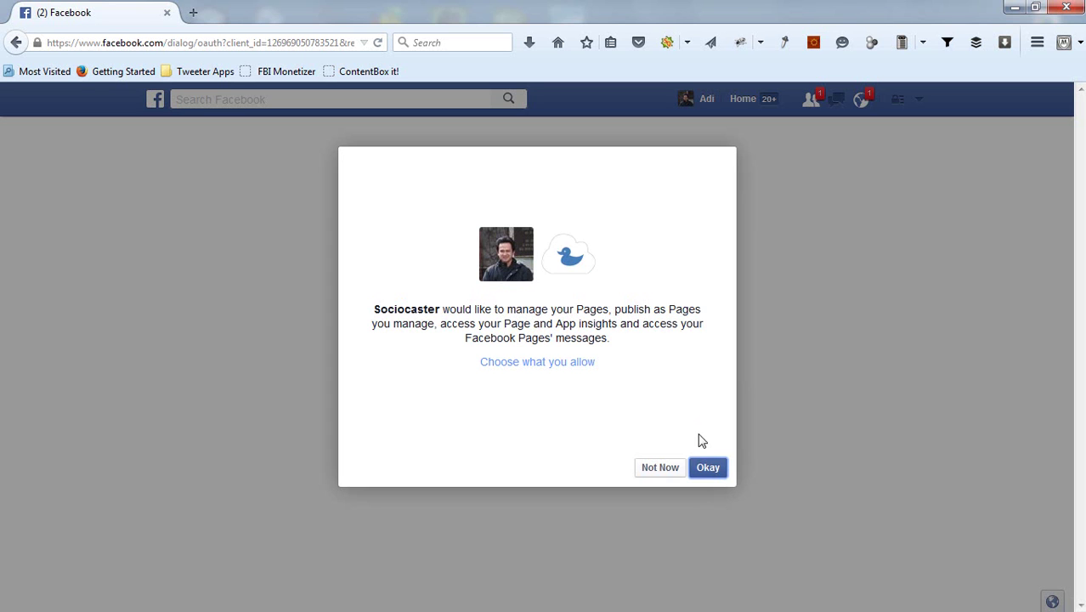
pyautogui.click(709, 469)
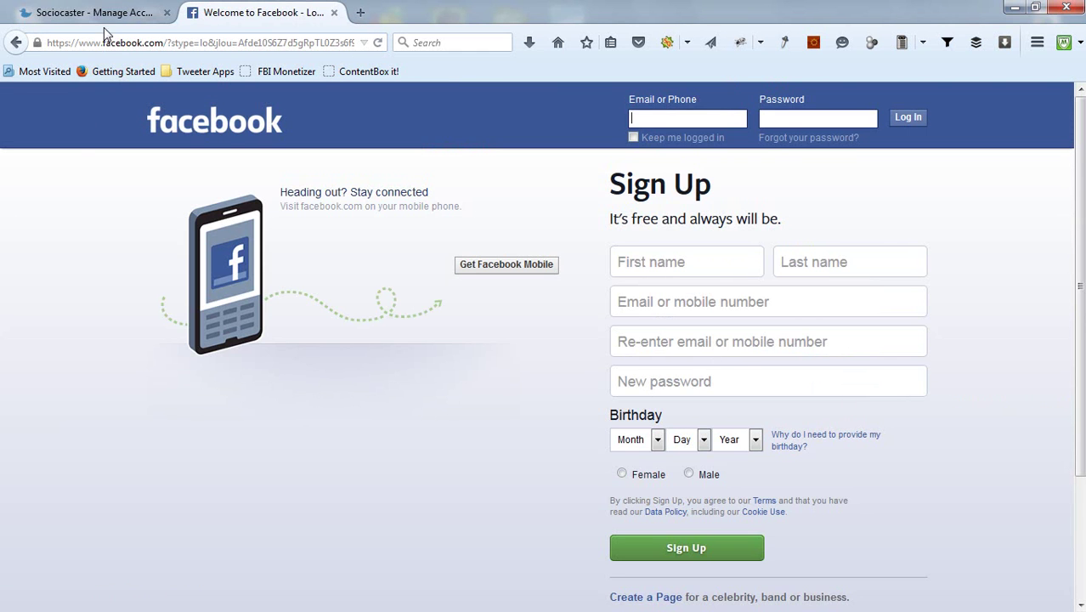
# - Link another Facebook account with Public audience and Page management permissions, then check the registered accounts
pyautogui.click(106, 19)
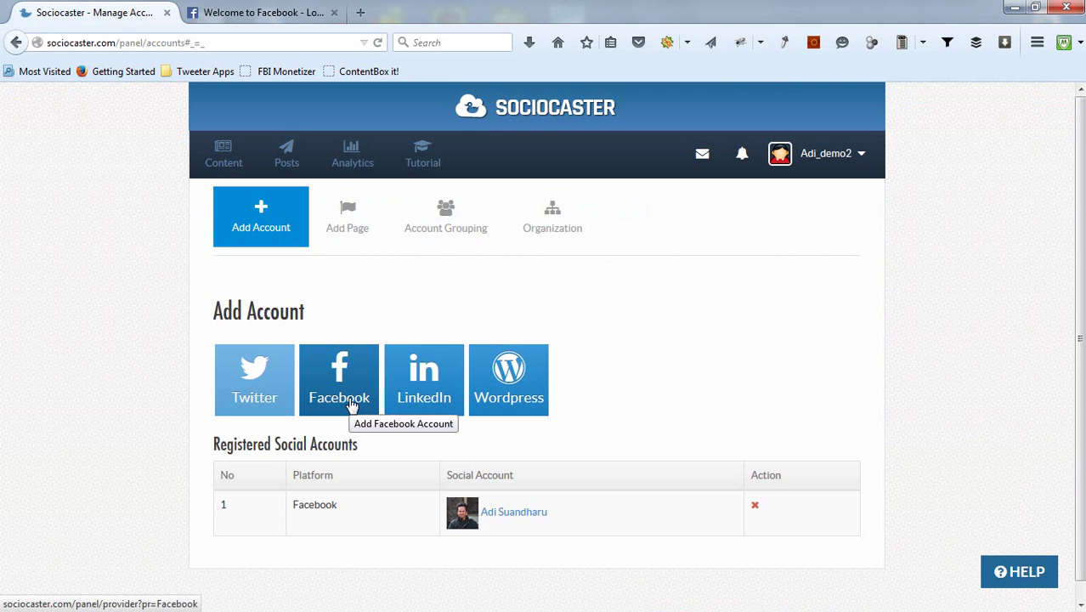
pyautogui.click(351, 406)
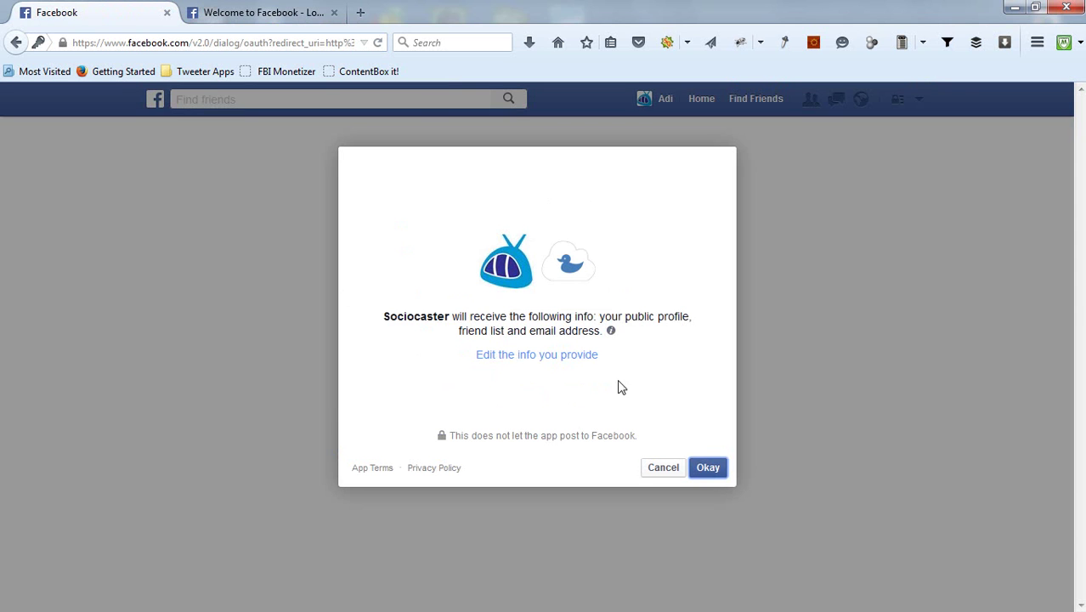
pyautogui.click(712, 470)
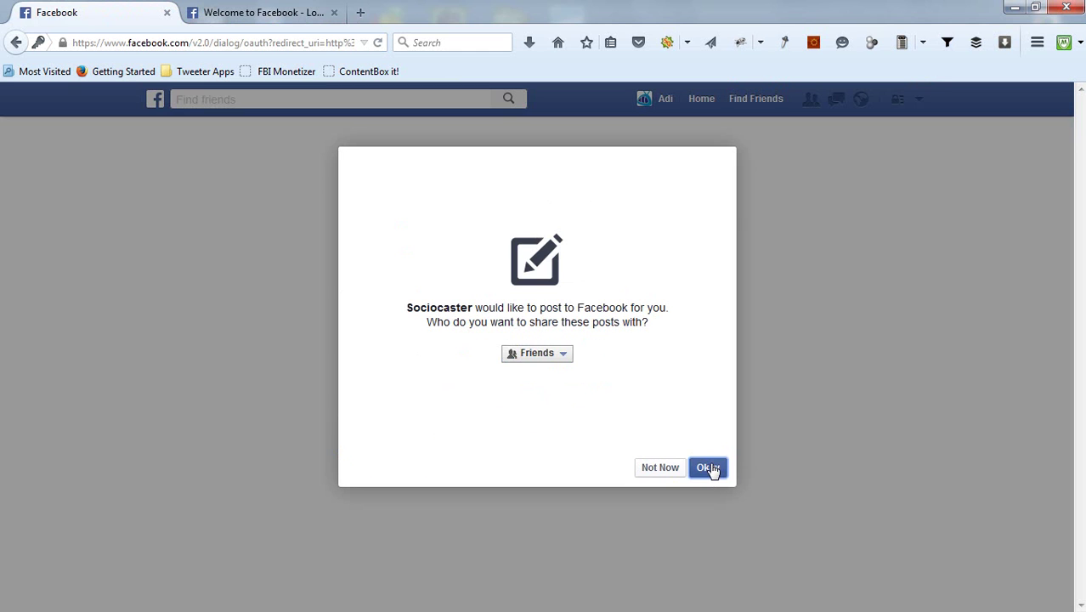
pyautogui.click(566, 357)
pyautogui.click(565, 375)
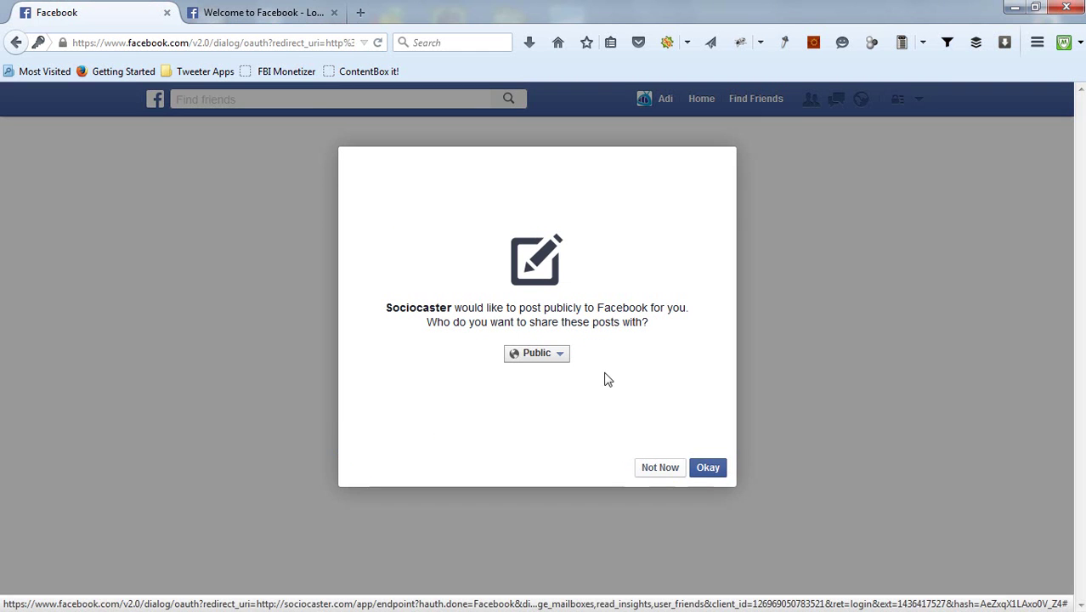
pyautogui.click(707, 469)
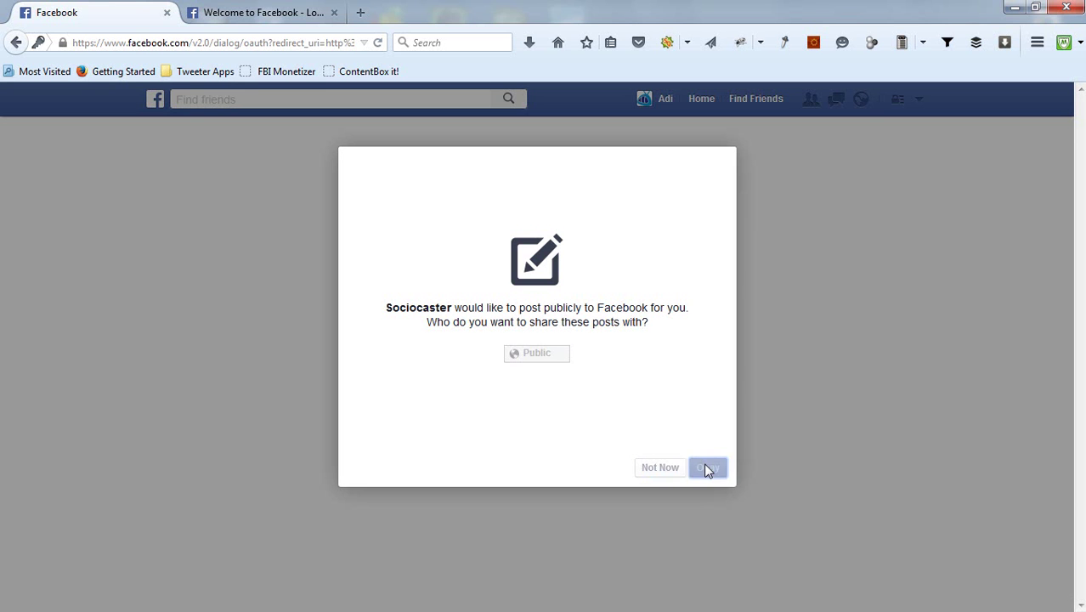
pyautogui.click(707, 469)
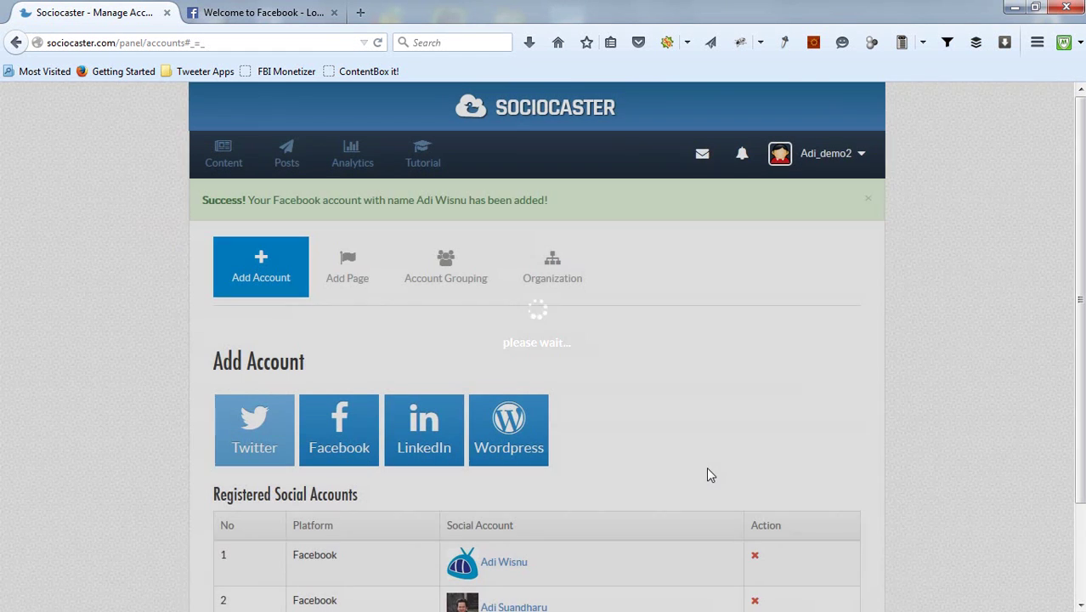
pyautogui.scroll(-2, 902, 496)
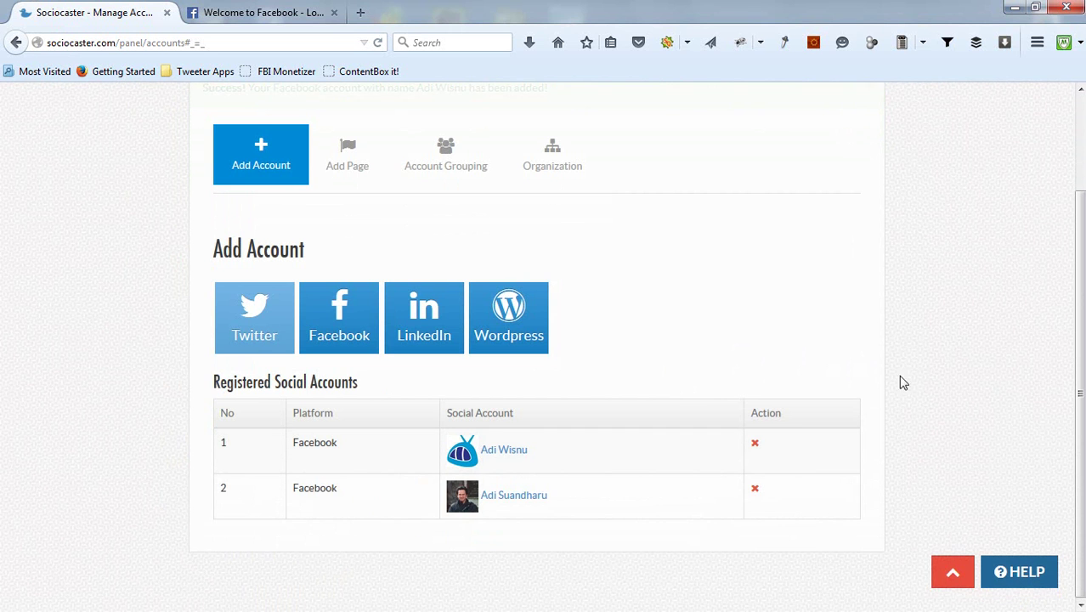
pyautogui.scroll(1, 906, 441)
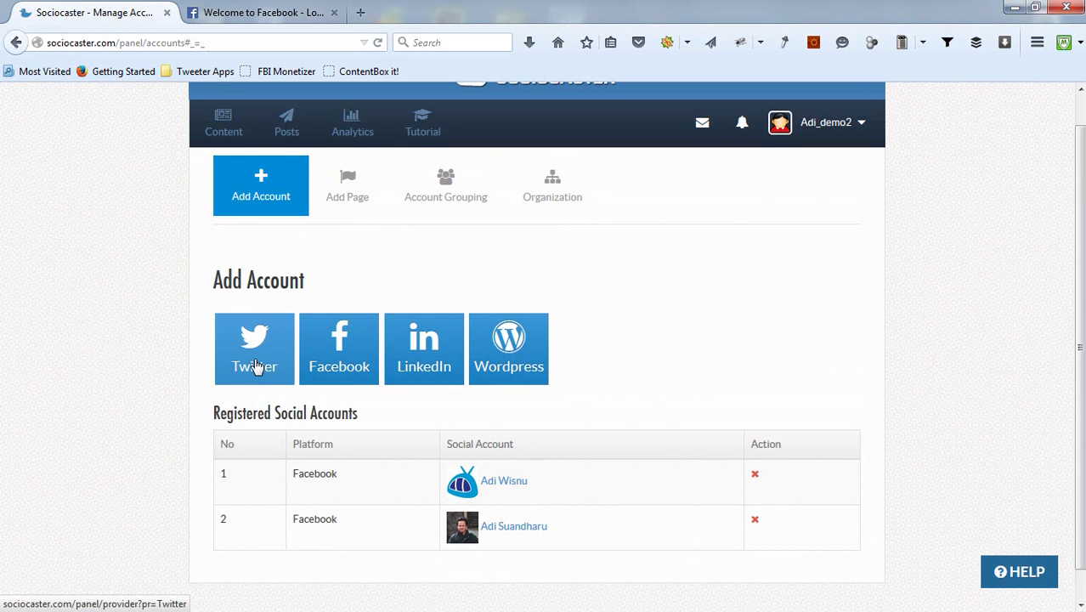
# - Add a Twitter account by signing in with the saved login and authorizing Sociocaster
pyautogui.click(257, 365)
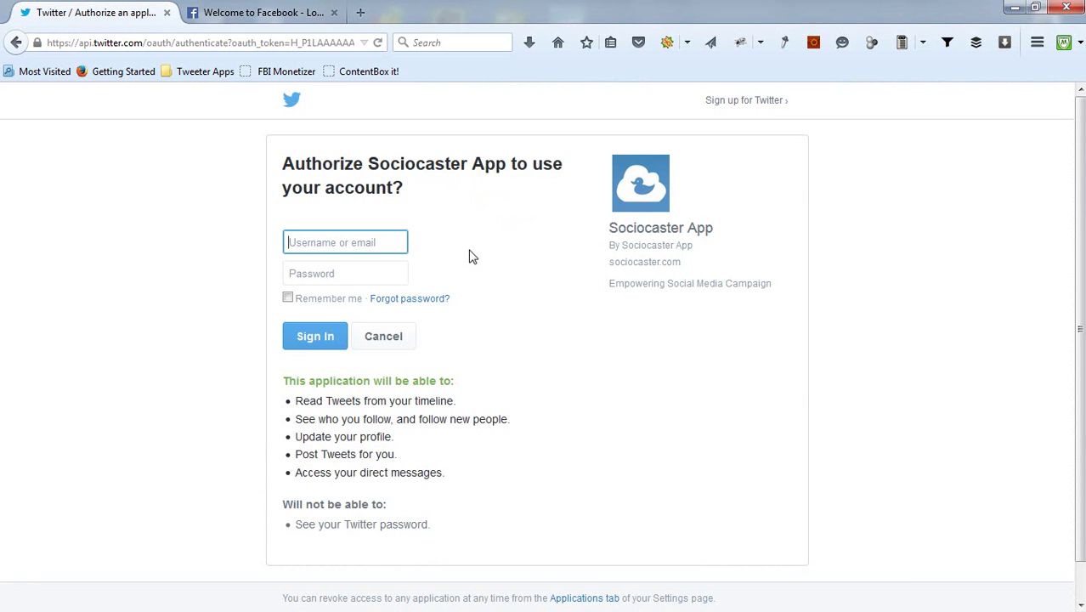
pyautogui.write('adi')
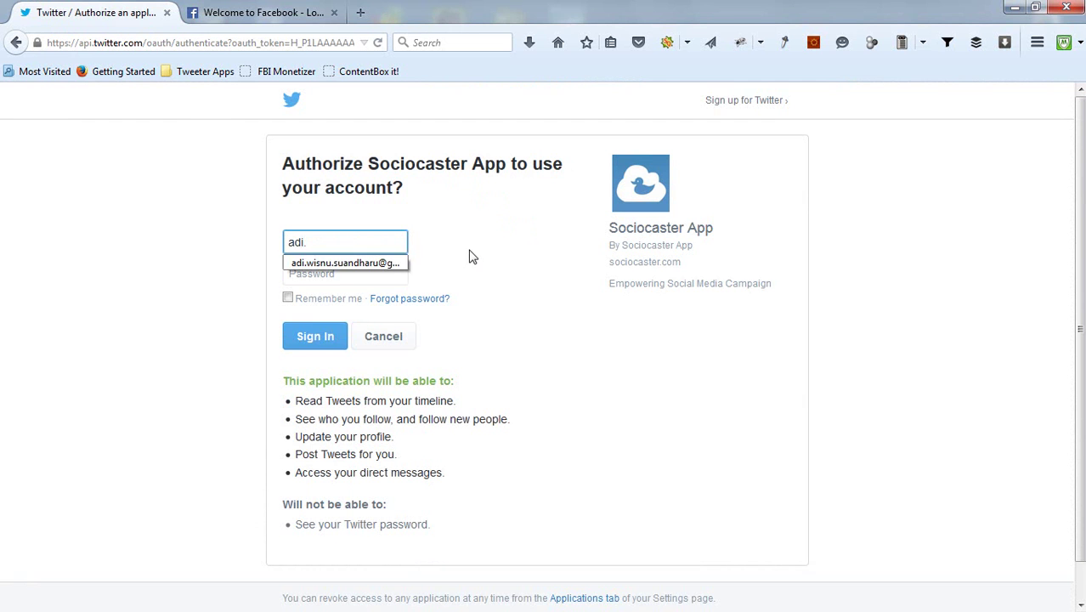
pyautogui.write('.')
pyautogui.click(345, 263)
pyautogui.click(326, 342)
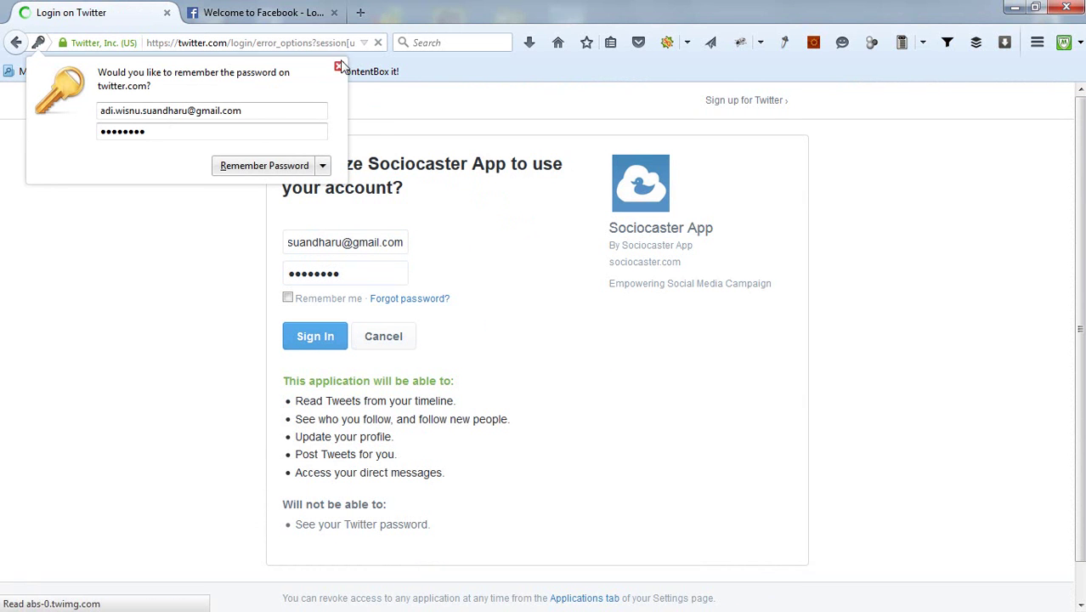
pyautogui.click(339, 66)
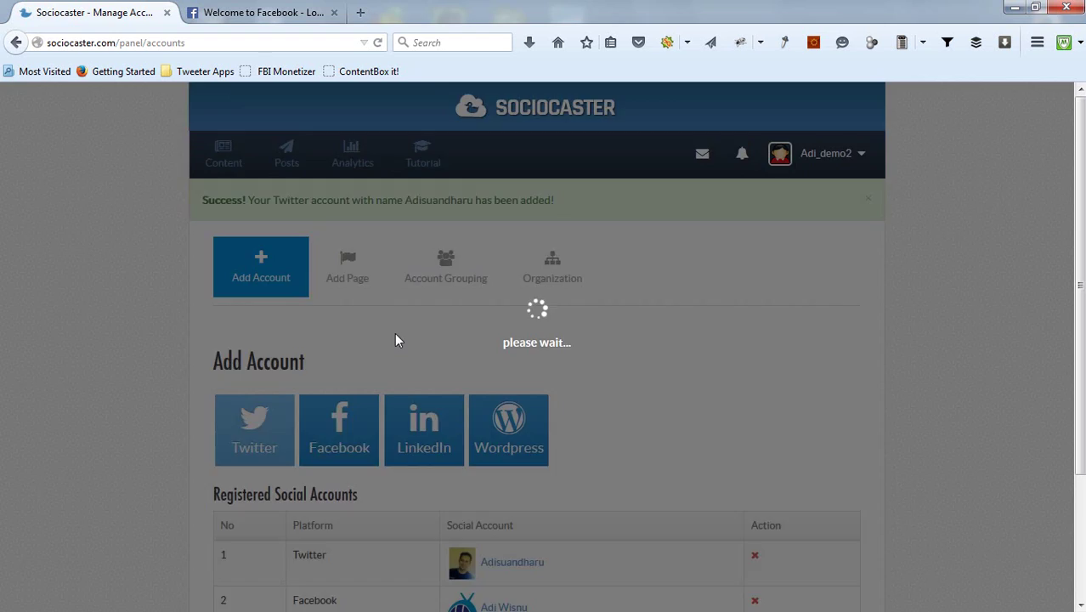
pyautogui.scroll(-3, 899, 433)
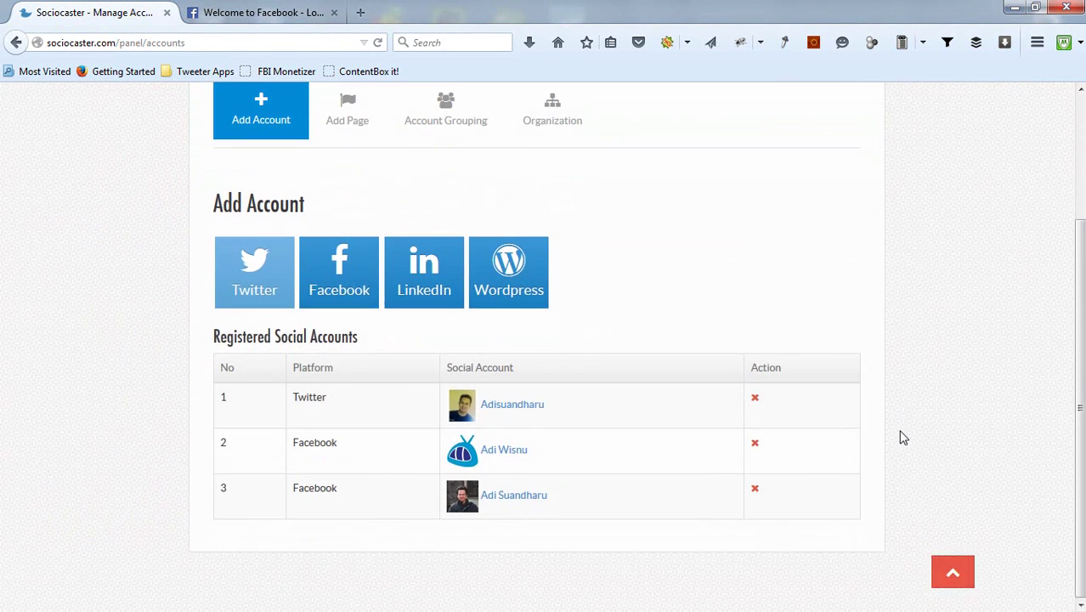
pyautogui.scroll(2, 903, 438)
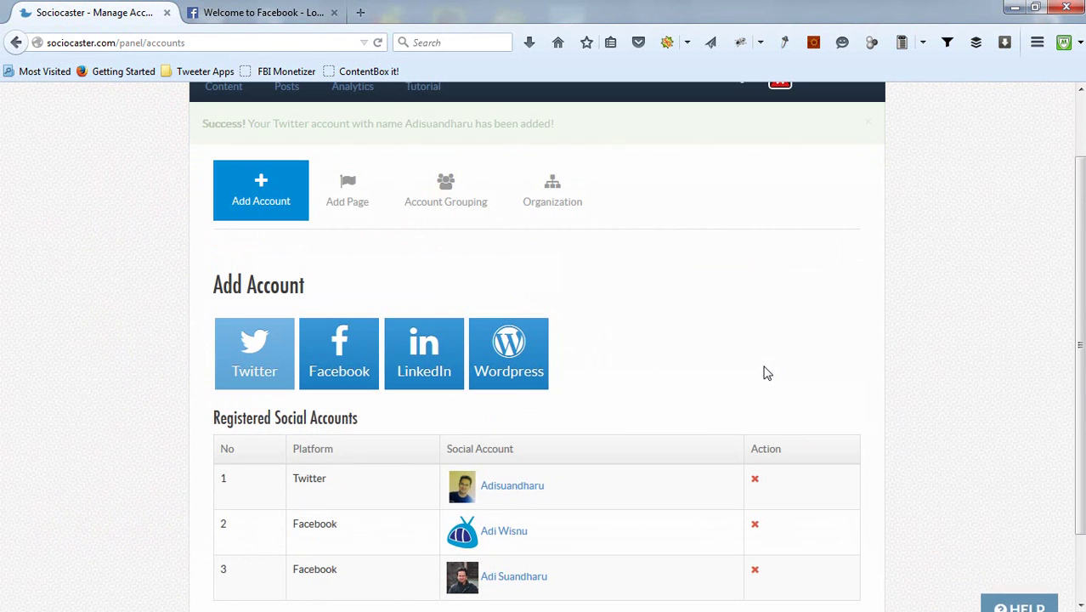
# - Grant Sociocaster access to a LinkedIn account and review the Registered Social Accounts table
pyautogui.click(422, 366)
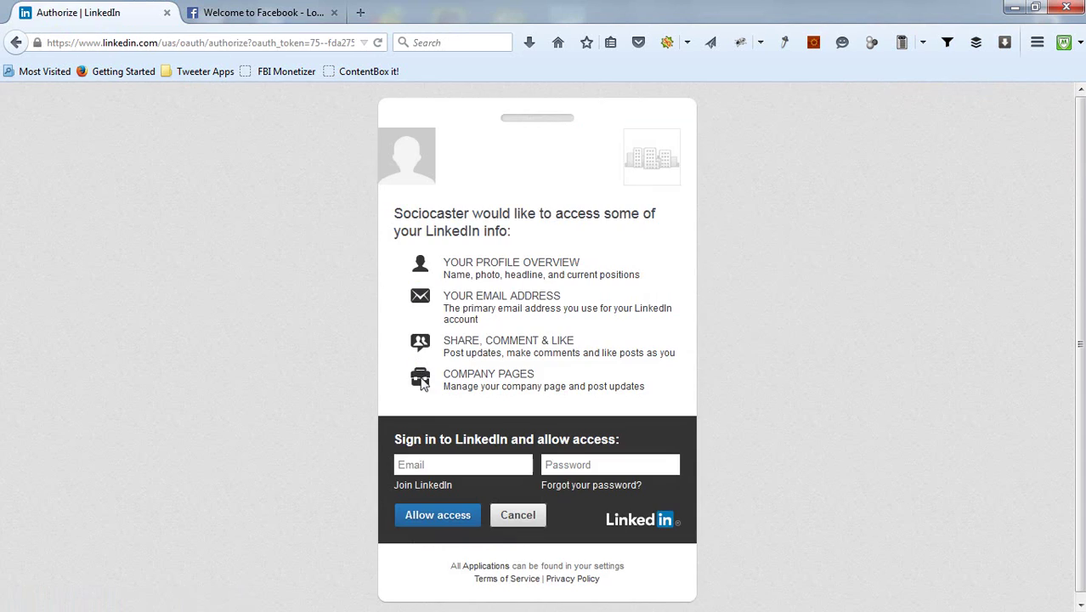
pyautogui.click(452, 515)
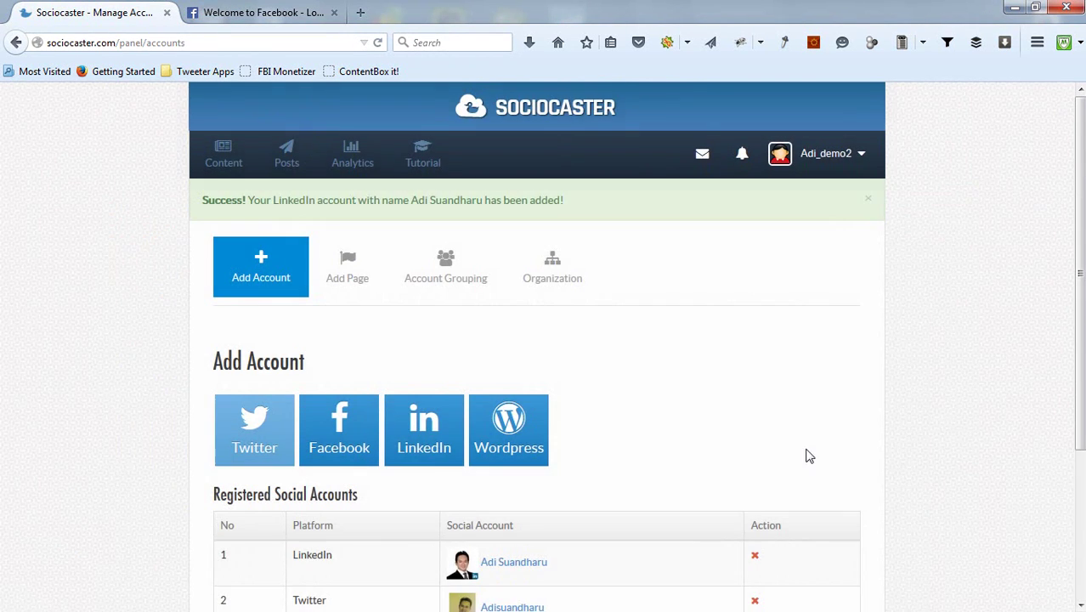
pyautogui.scroll(-5, 896, 502)
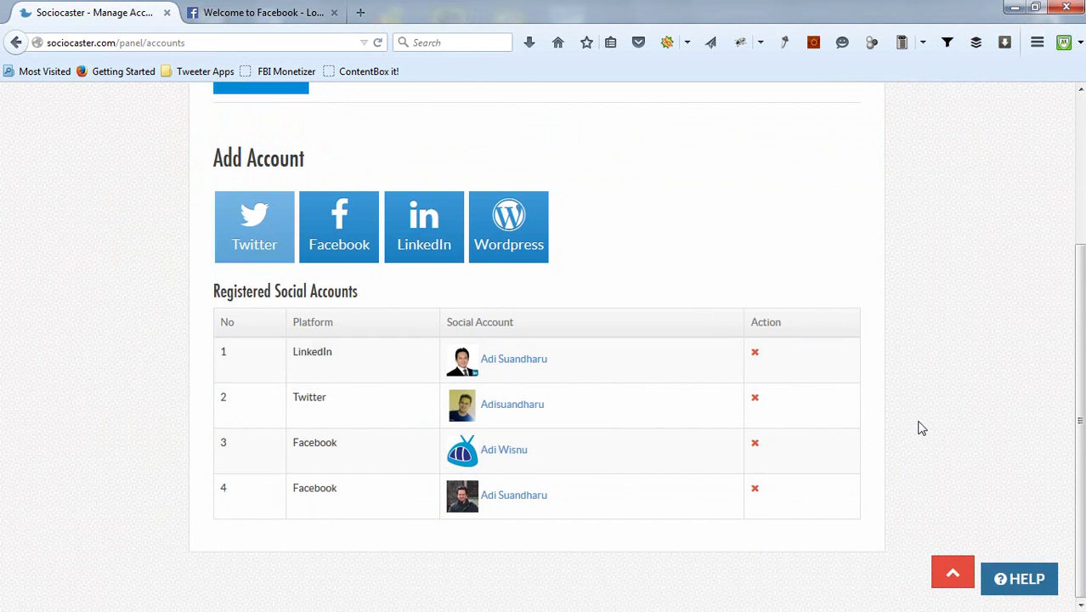
pyautogui.scroll(5, 930, 438)
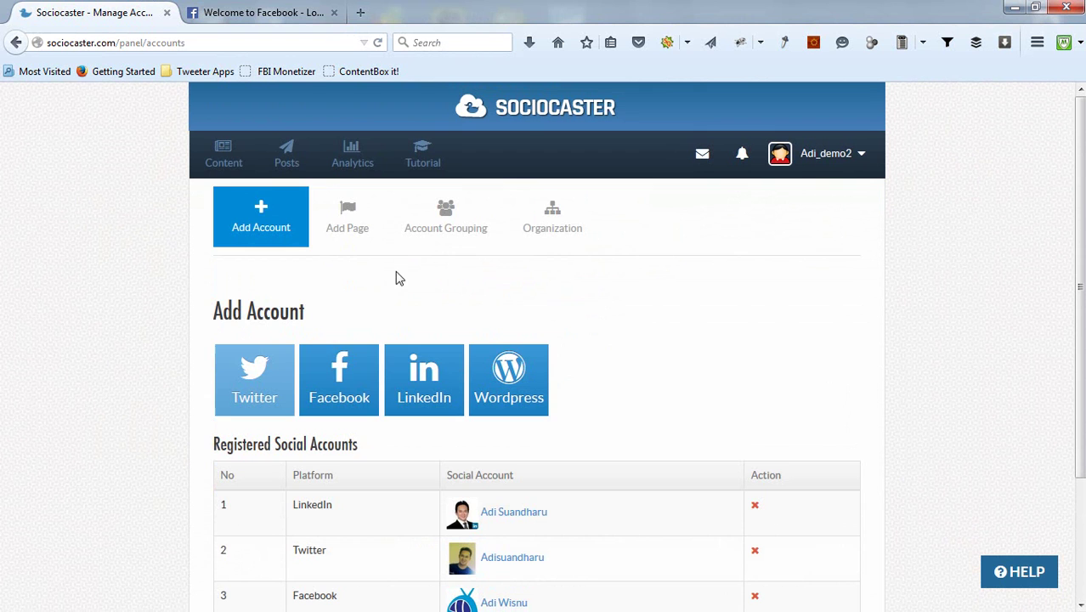
# - In Add Page, fetch the first Facebook user's pages with provider Facebook and type Page
pyautogui.click(336, 224)
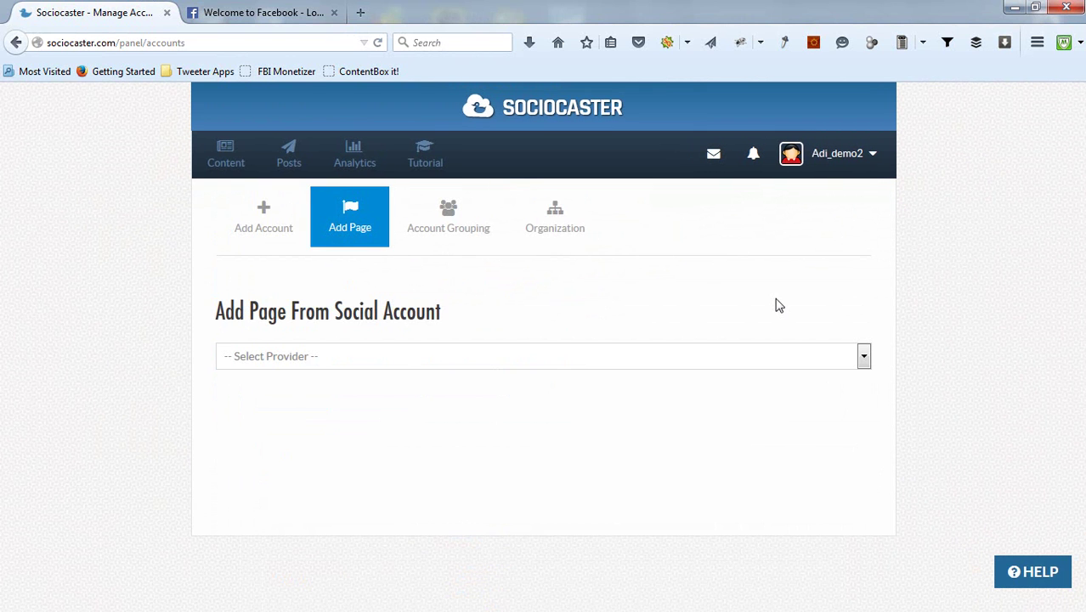
pyautogui.click(863, 357)
pyautogui.click(793, 393)
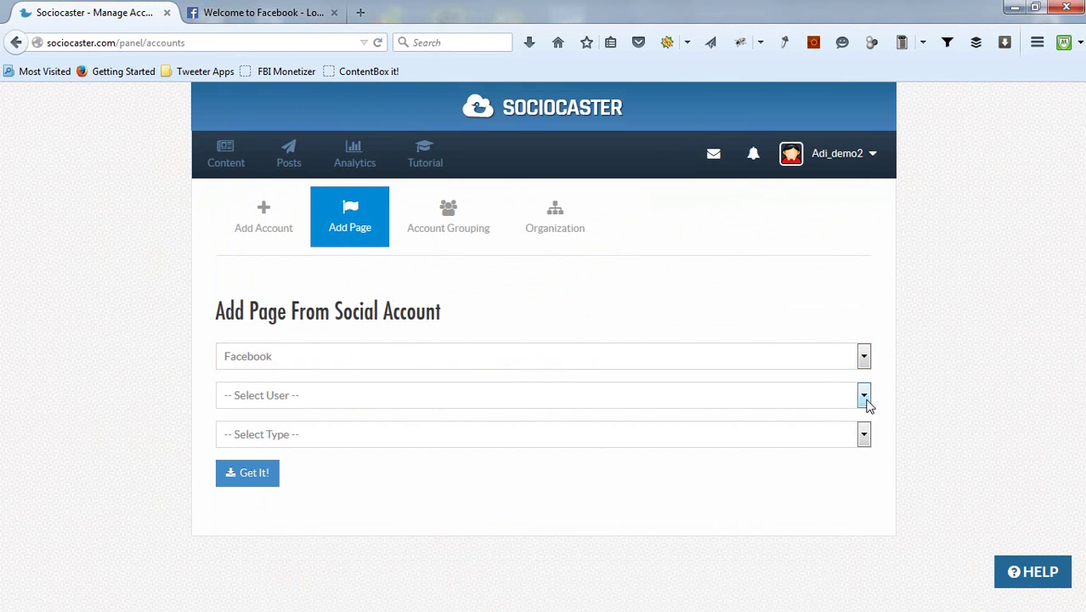
pyautogui.click(865, 397)
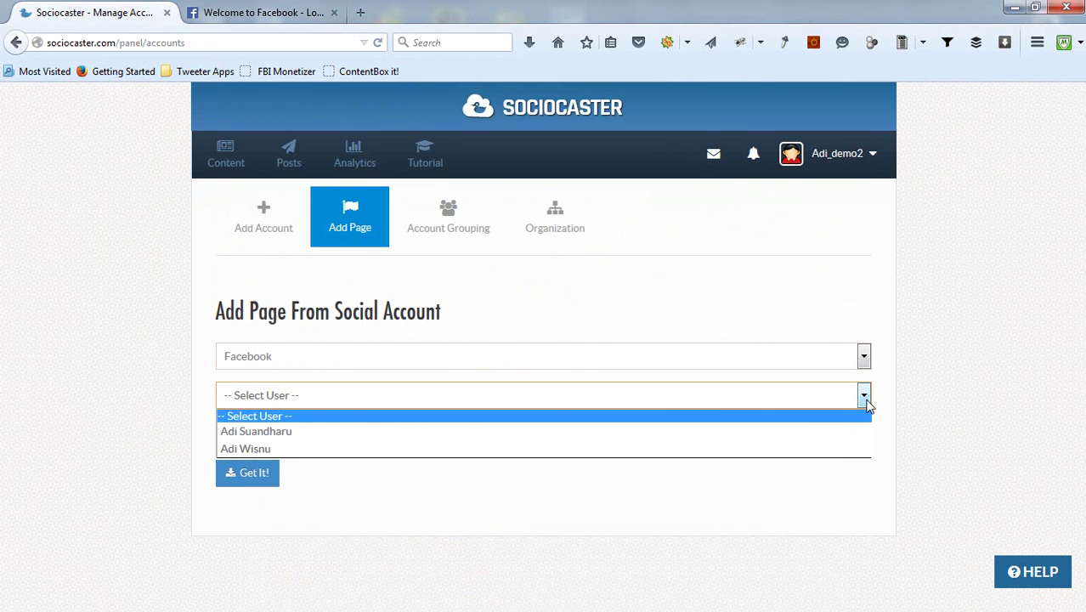
pyautogui.click(310, 432)
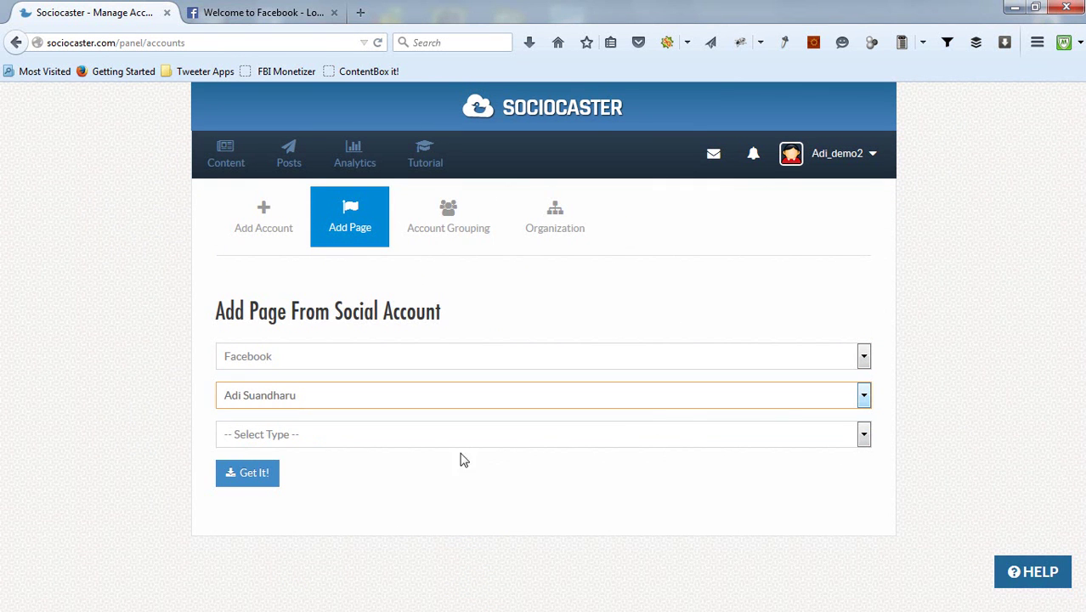
pyautogui.click(428, 442)
pyautogui.click(421, 470)
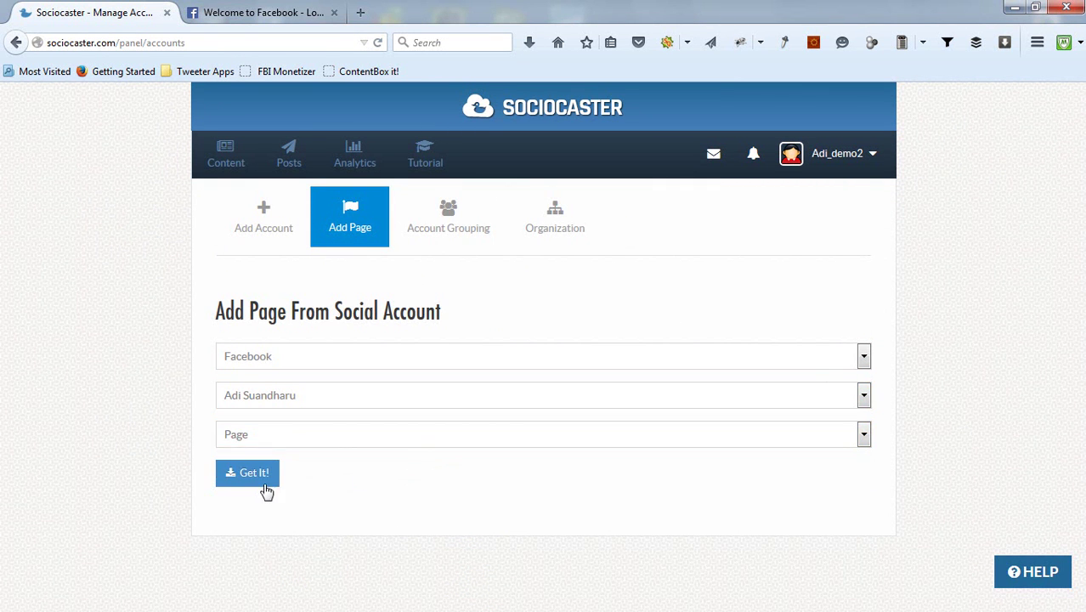
pyautogui.click(259, 476)
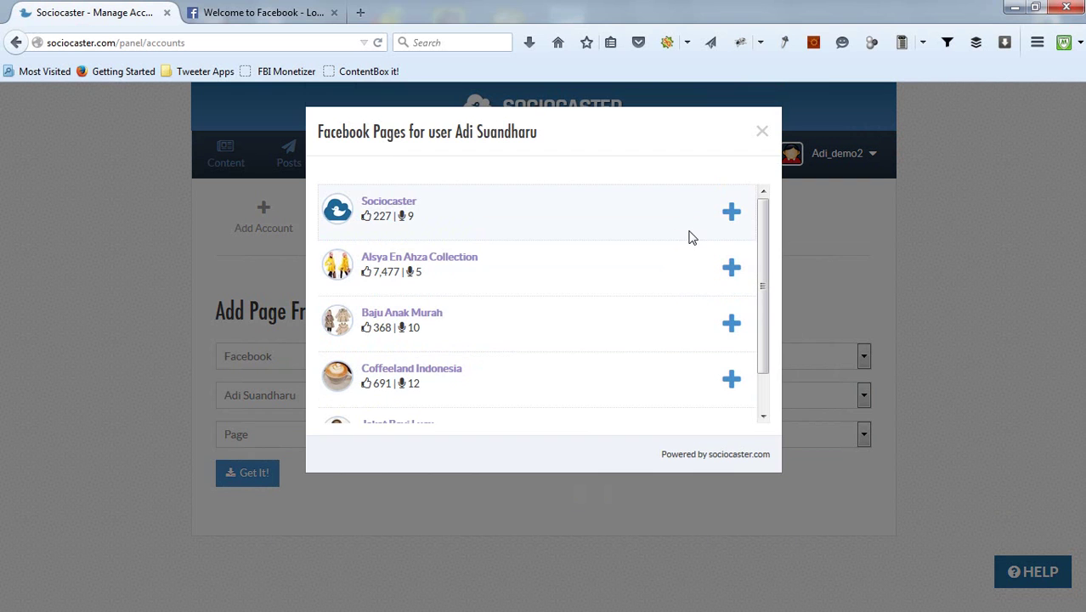
# - Add pages Sociocaster, Baju Anak Murah, Alsya En Ahza Collection, Jaket Bayi Lucu, Reverse Your Diabetes, InMission App
pyautogui.click(731, 212)
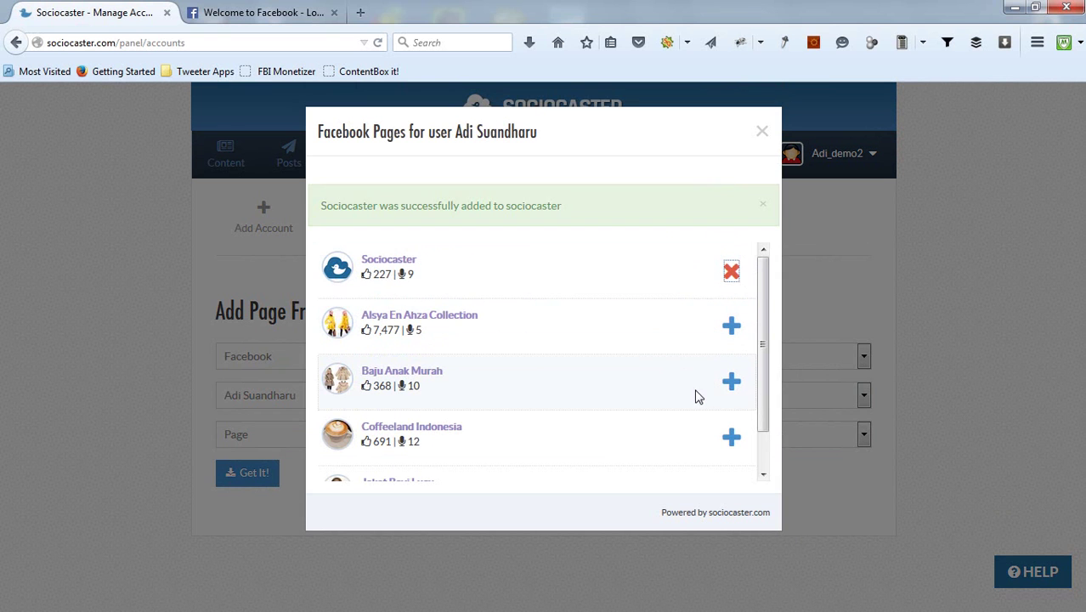
pyautogui.click(730, 384)
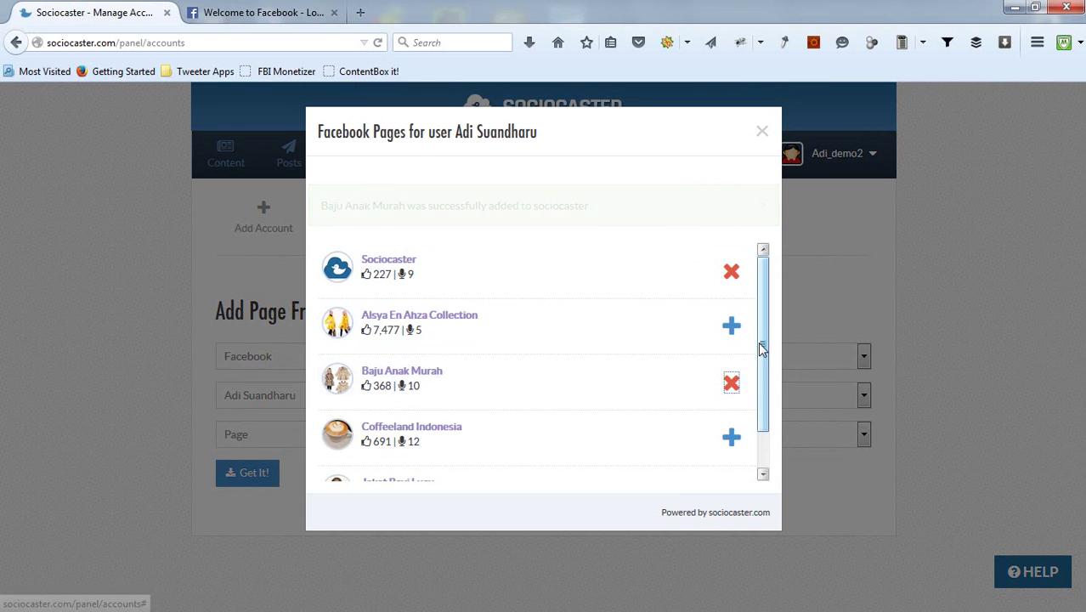
pyautogui.click(739, 333)
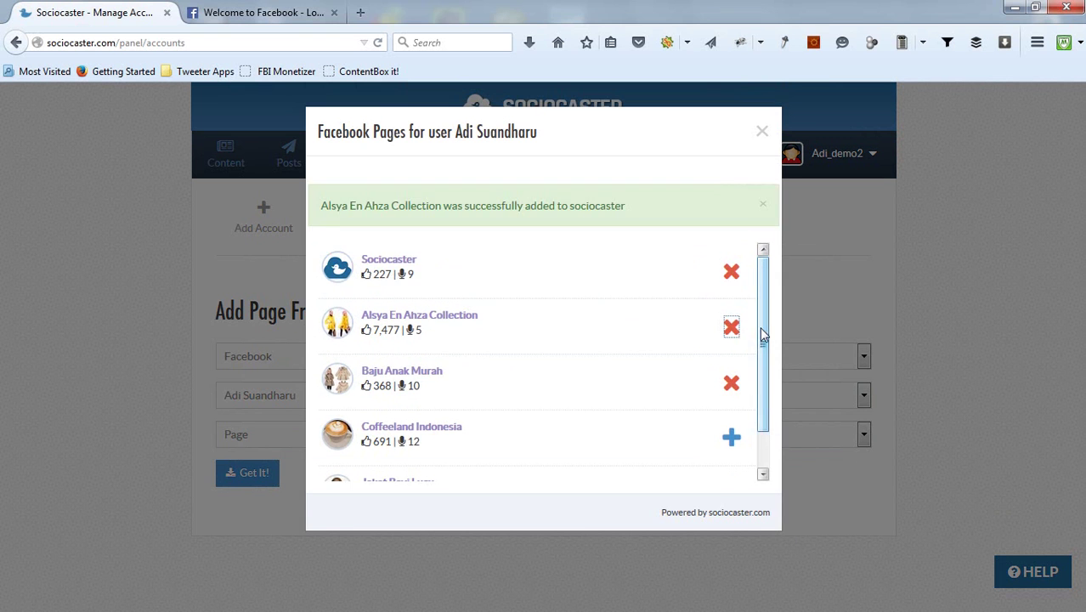
pyautogui.moveTo(759, 333); pyautogui.dragTo(760, 410)
pyautogui.click(729, 451)
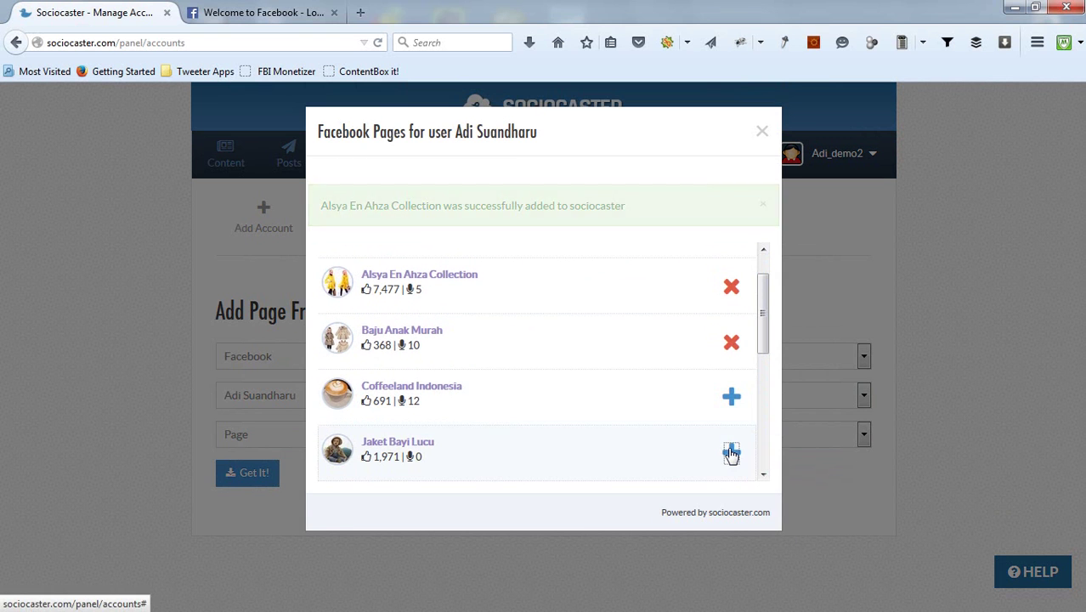
pyautogui.scroll(-3, 639, 392)
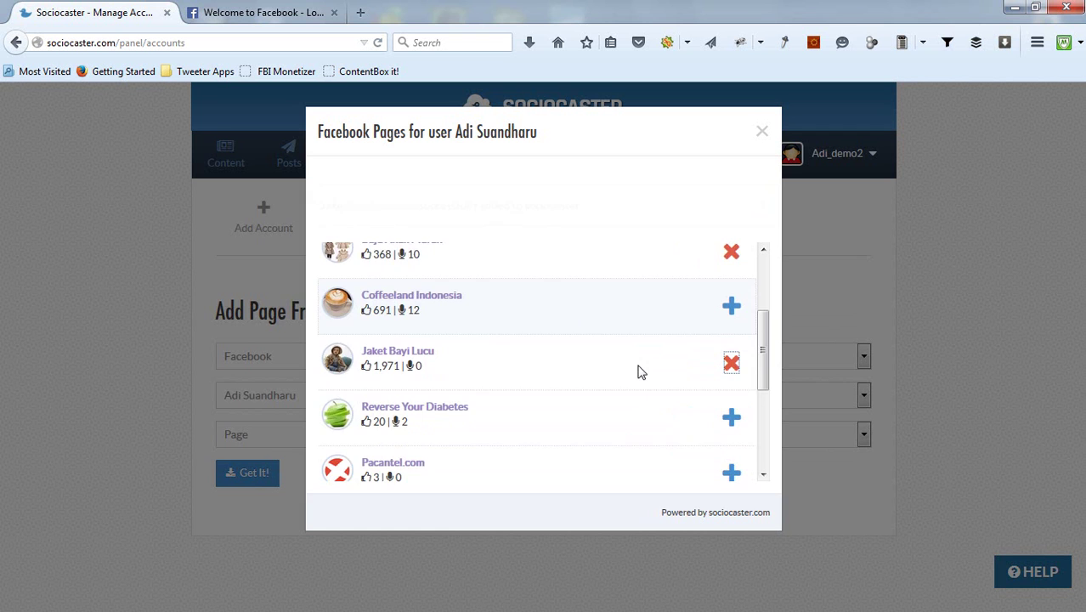
pyautogui.click(729, 311)
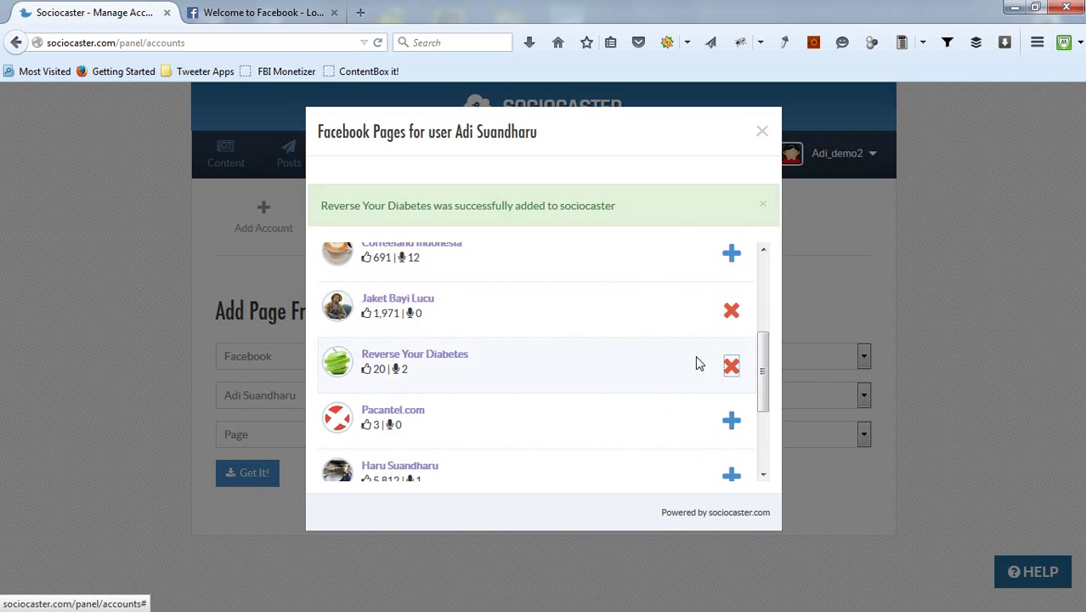
pyautogui.scroll(-2, 667, 443)
pyautogui.scroll(-3, 667, 443)
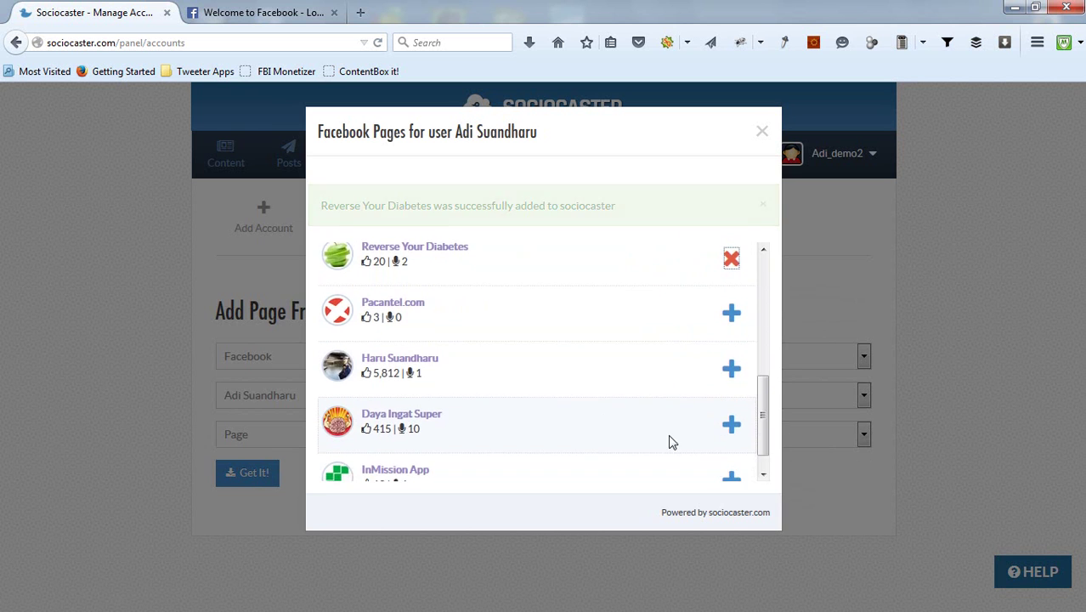
pyautogui.click(730, 455)
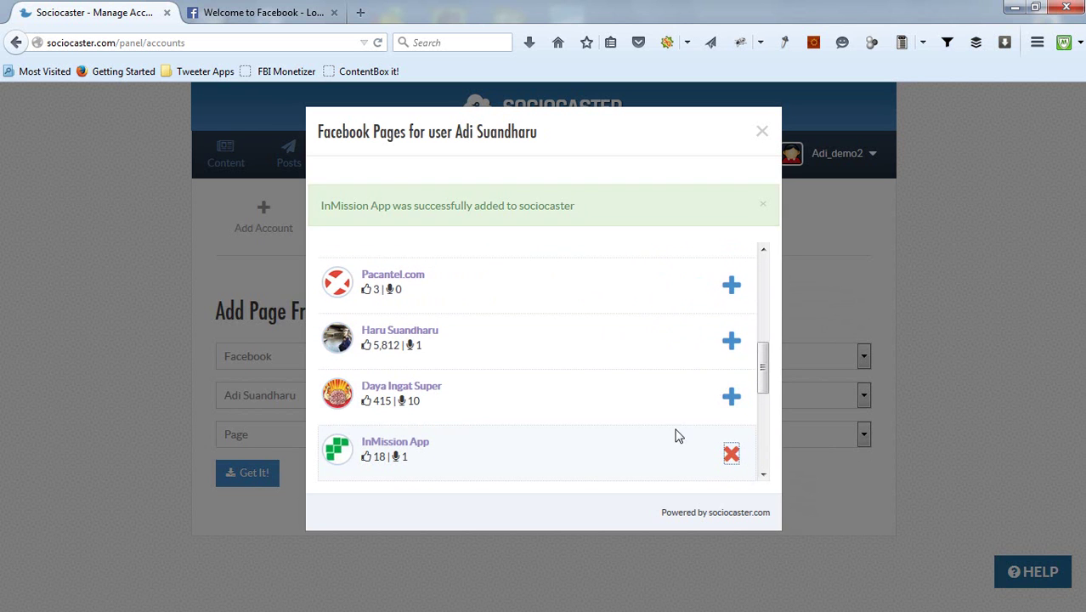
# - Fetch the second Facebook user's pages and add Jasa Reparasi Komputer Bandung and Bengkel Sebelah Rumah
pyautogui.click(761, 136)
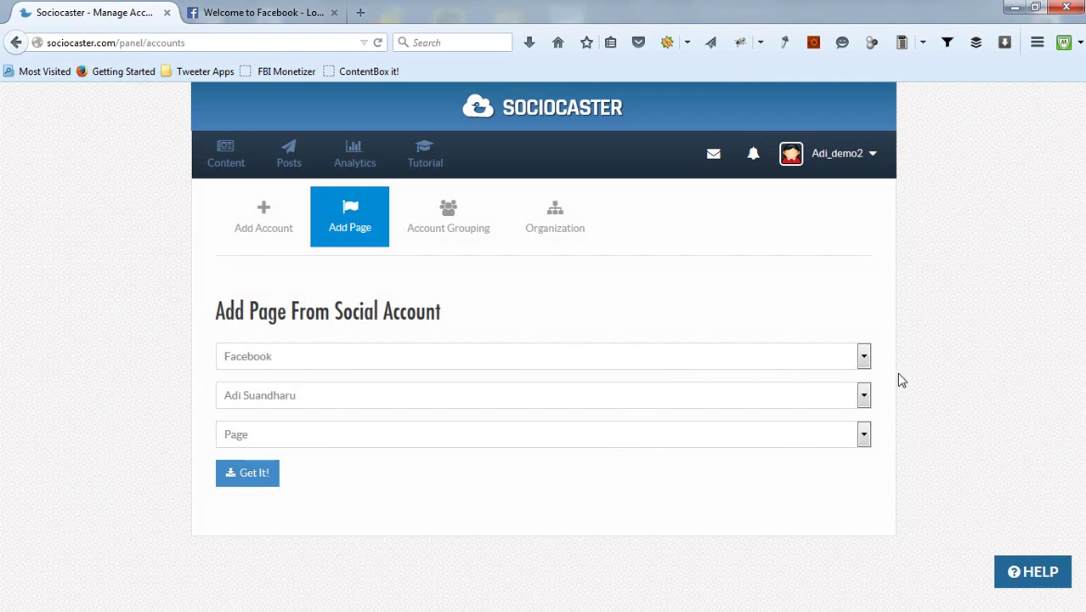
pyautogui.click(839, 401)
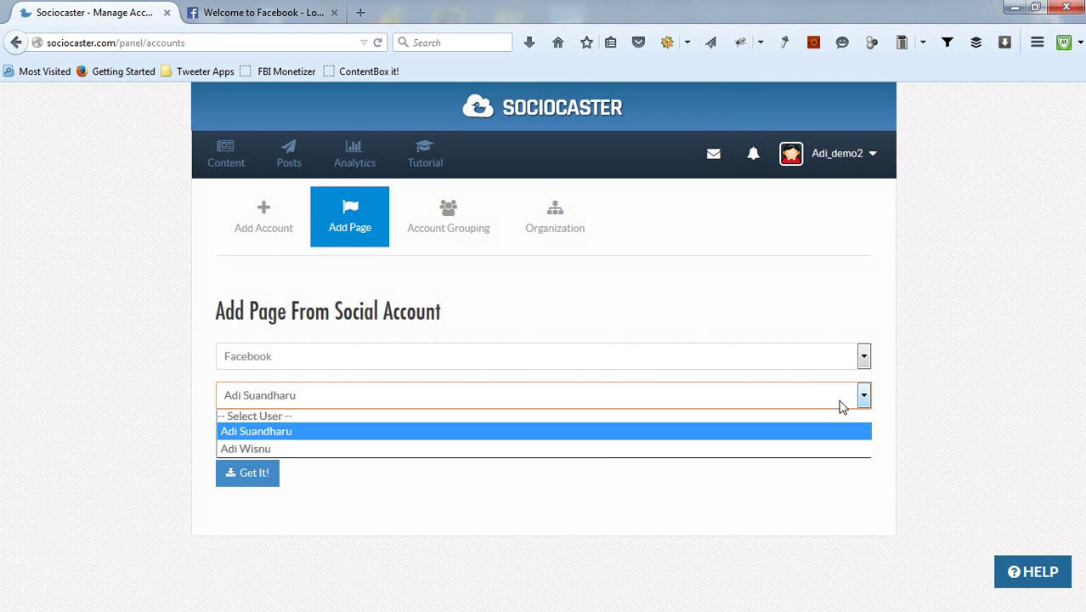
pyautogui.click(749, 457)
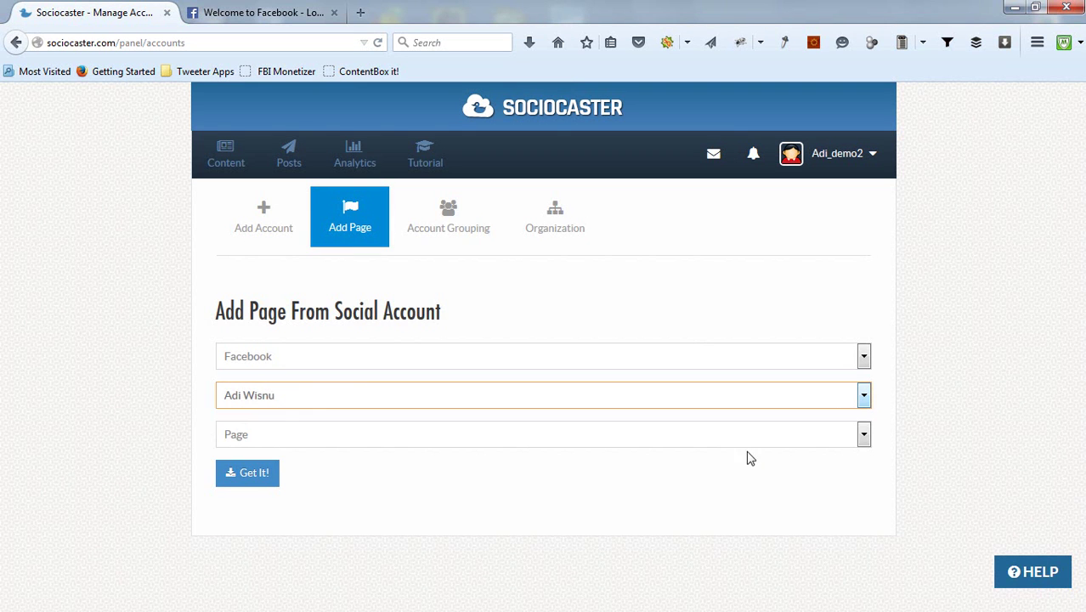
pyautogui.click(268, 477)
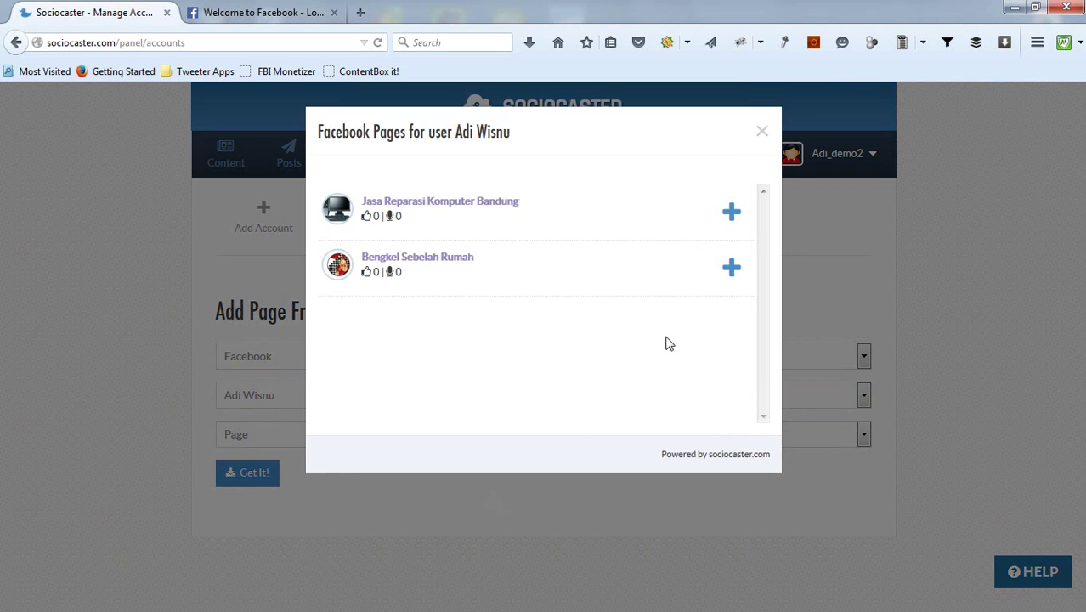
pyautogui.click(732, 217)
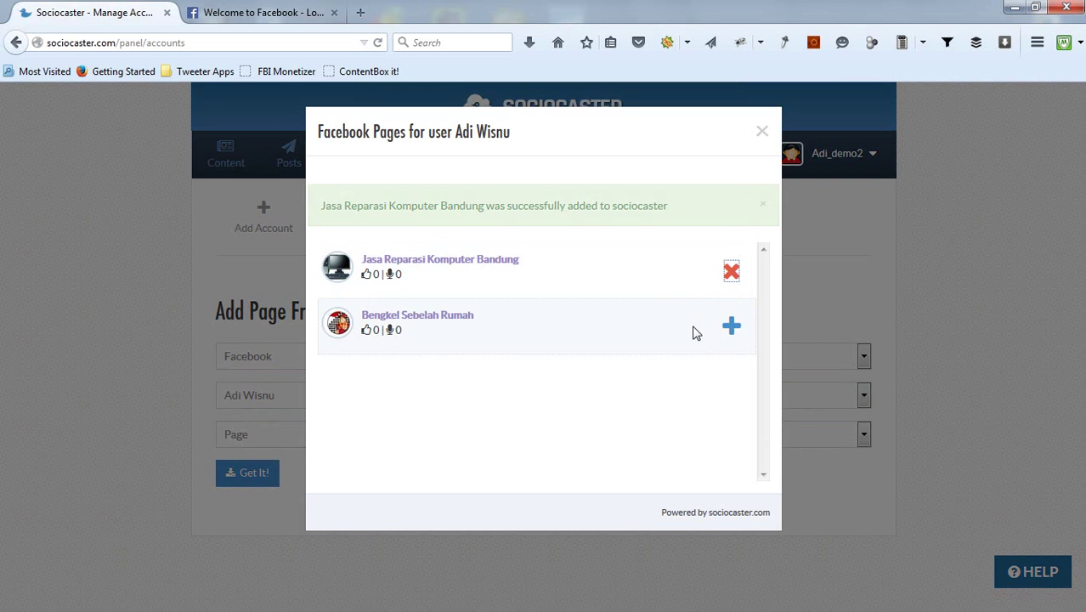
pyautogui.click(732, 328)
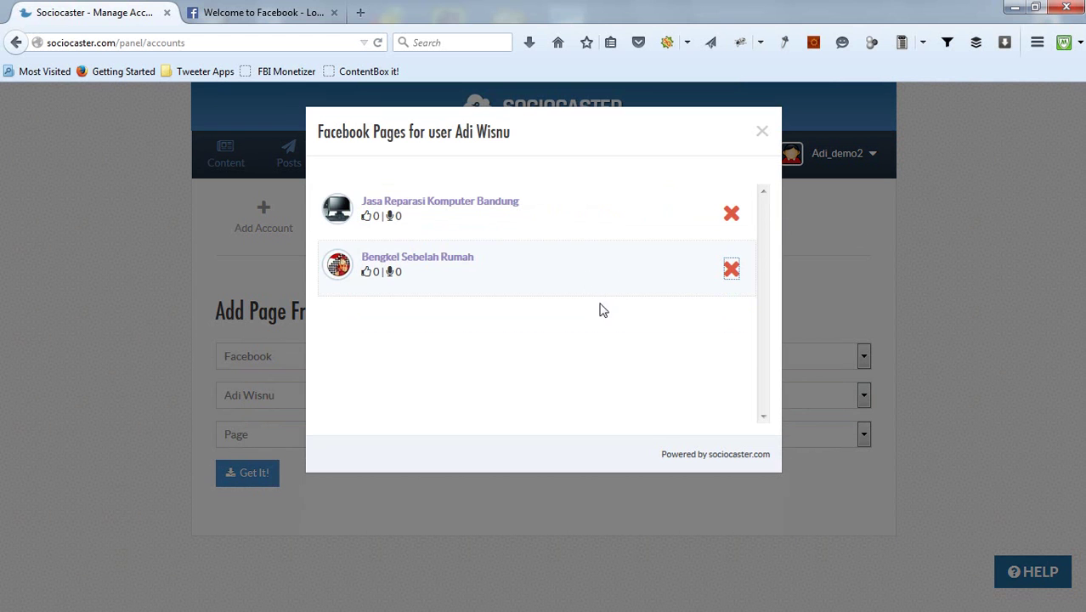
pyautogui.click(805, 291)
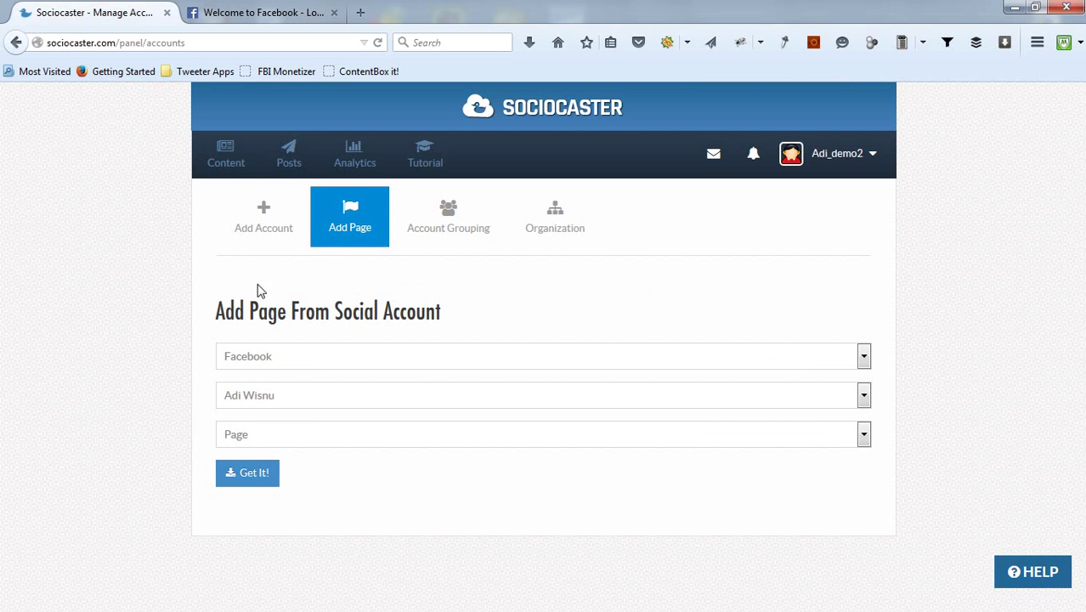
pyautogui.click(289, 161)
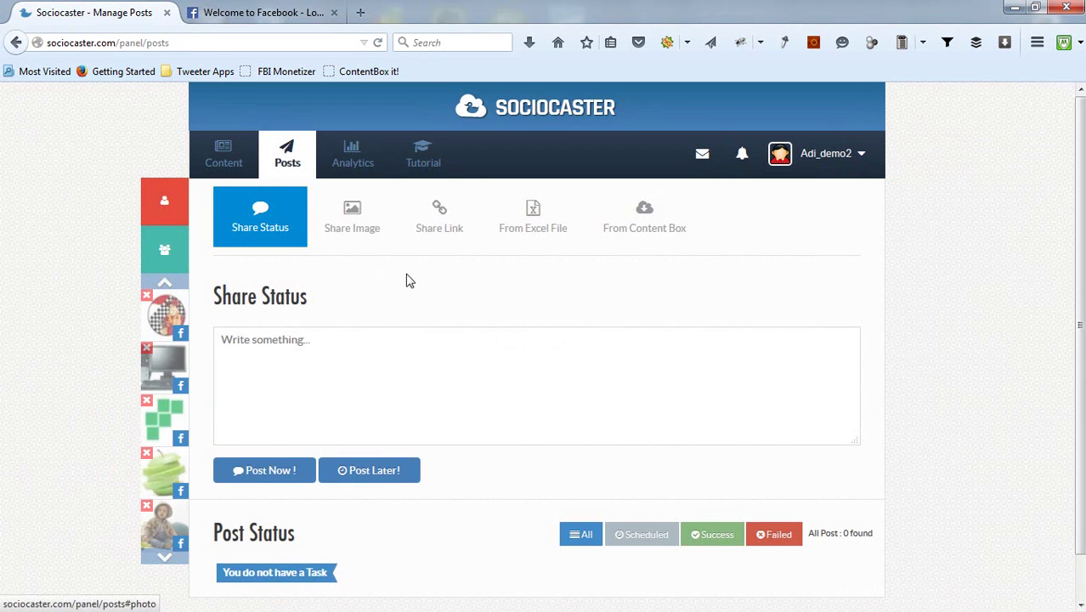
# - Post 'Halo, have a nice day!' now to InMission App, Jasa Reparasi Komputer Bandung and Bengkel Sebelah Rumah
pyautogui.scroll(-1, 410, 283)
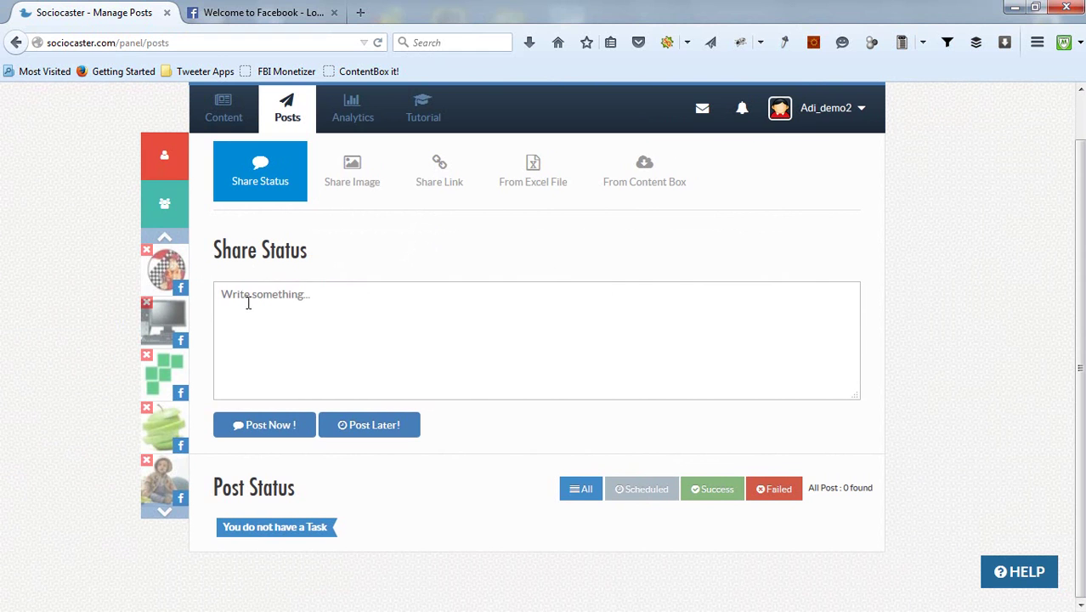
pyautogui.write('Halo, have a nice day!')
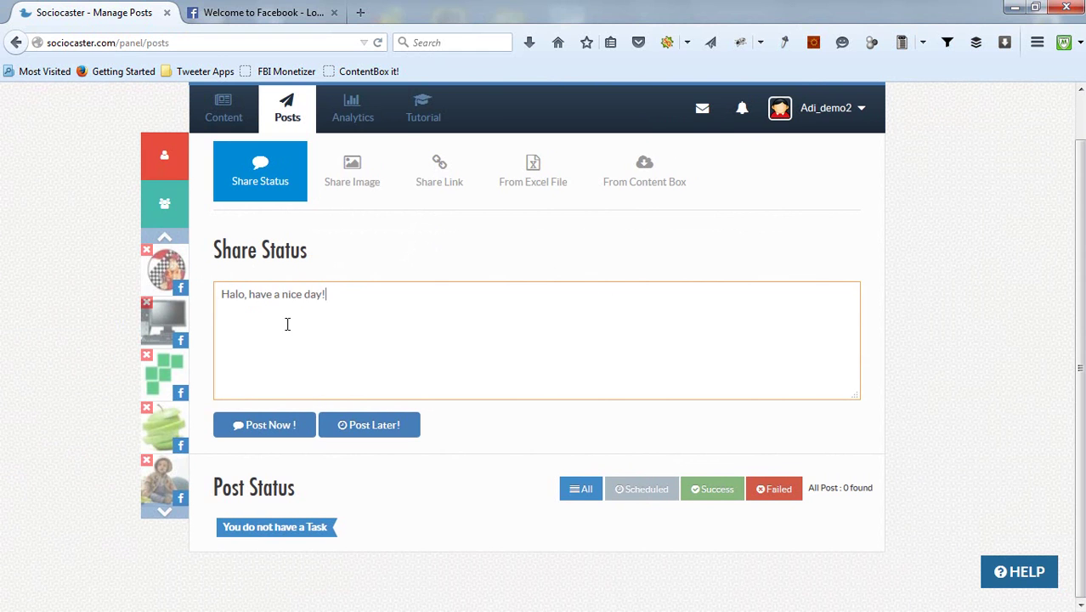
pyautogui.click(179, 377)
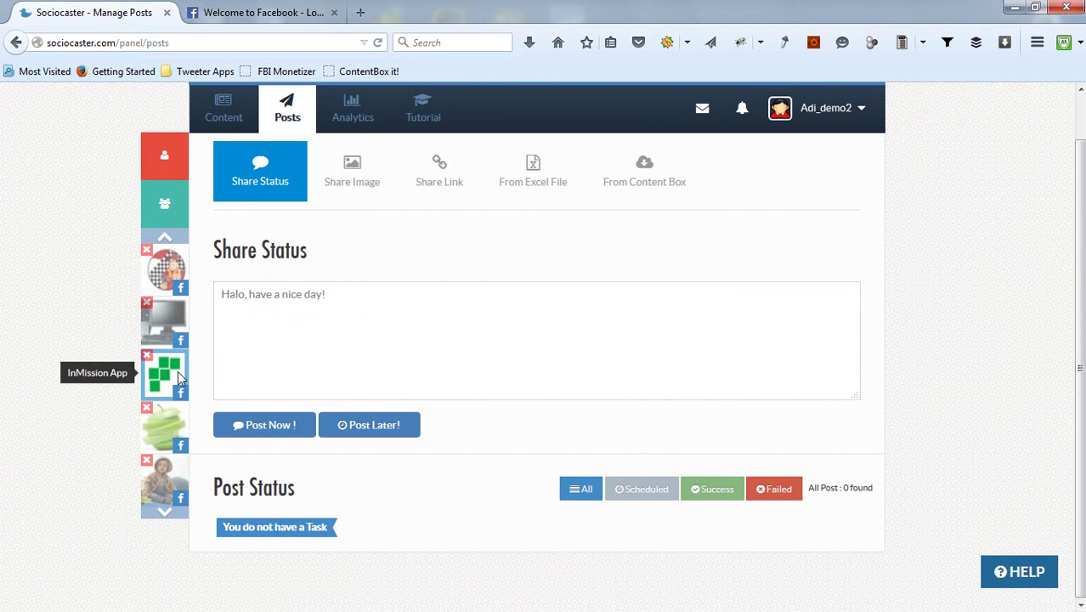
pyautogui.click(172, 330)
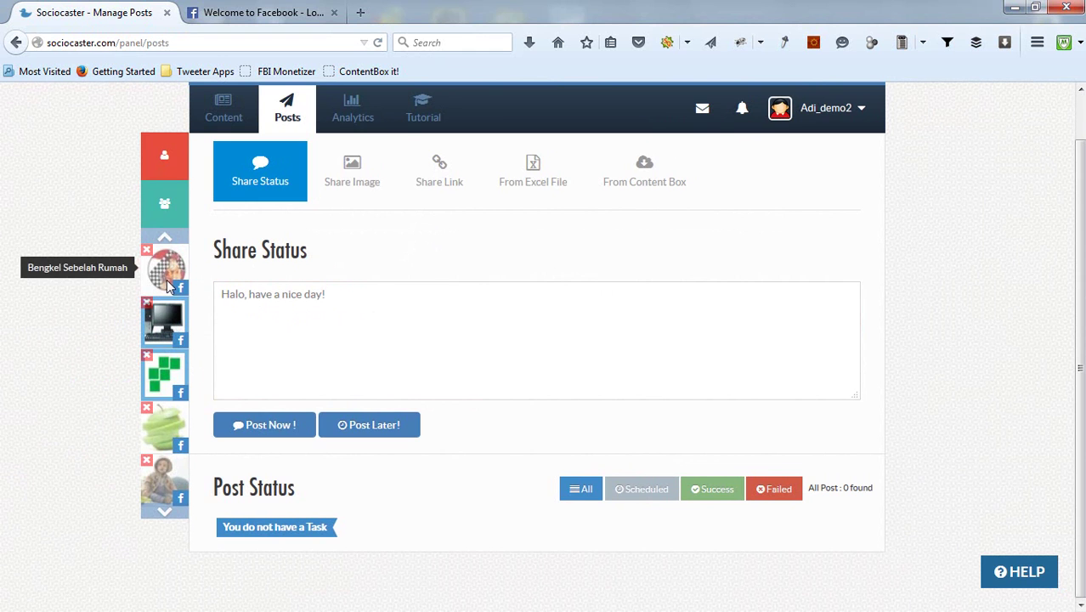
pyautogui.click(168, 286)
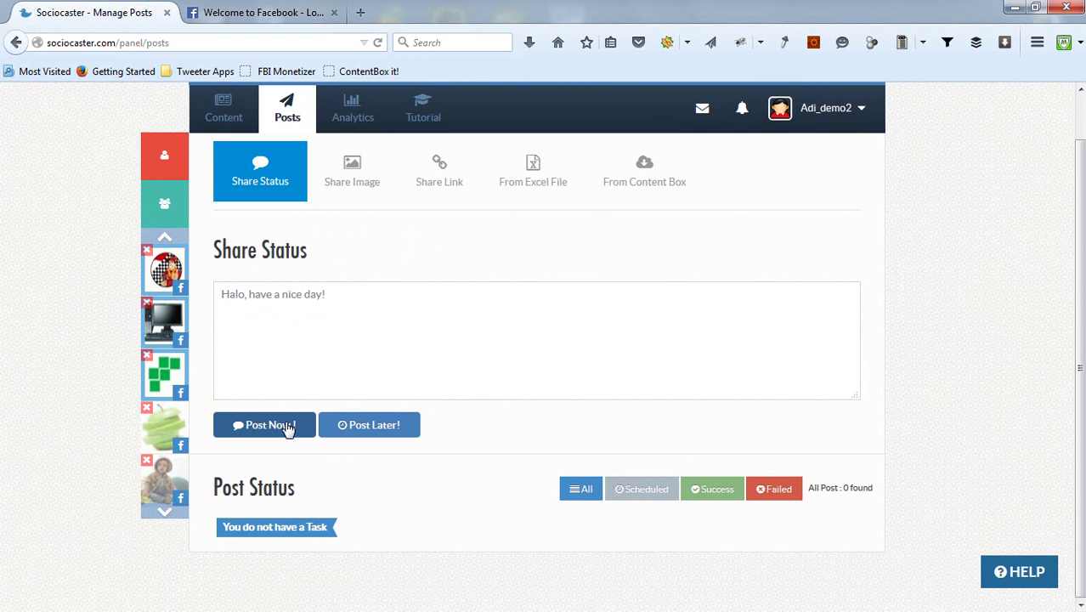
pyautogui.click(287, 427)
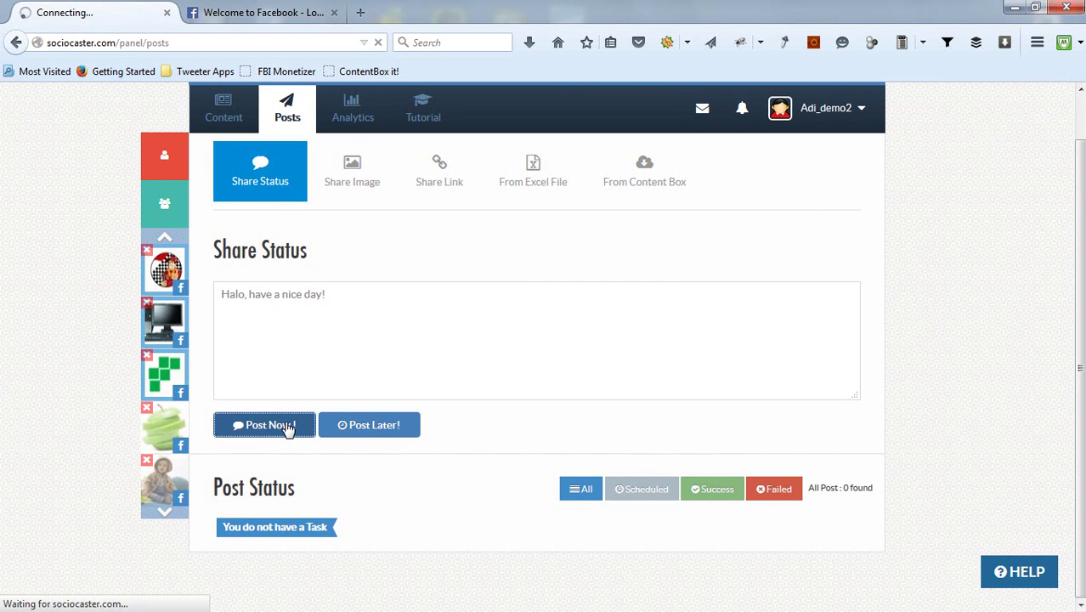
pyautogui.scroll(-5, 885, 461)
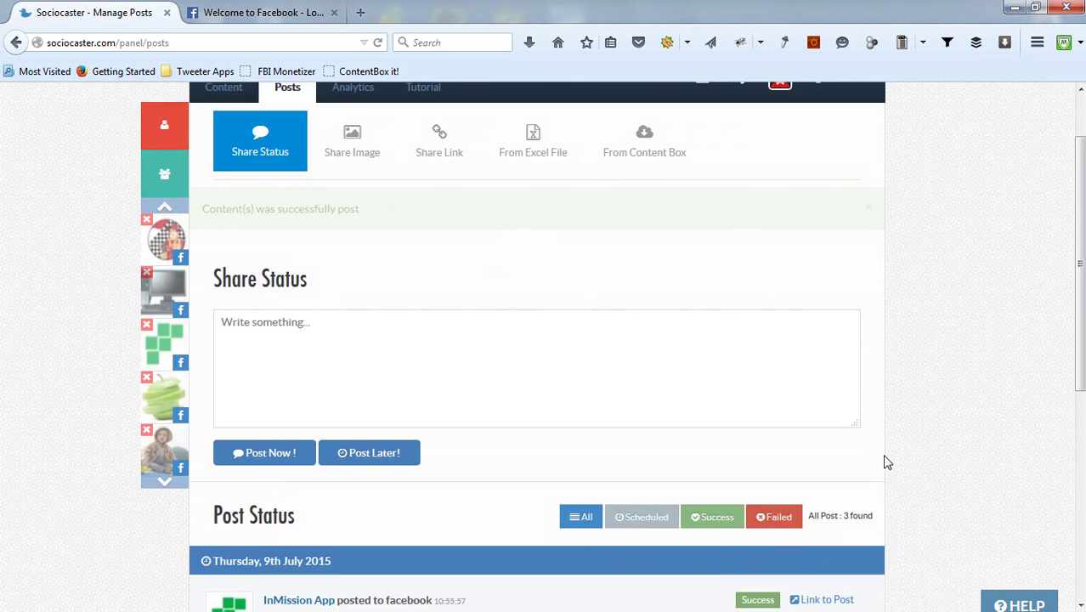
pyautogui.scroll(-4, 890, 462)
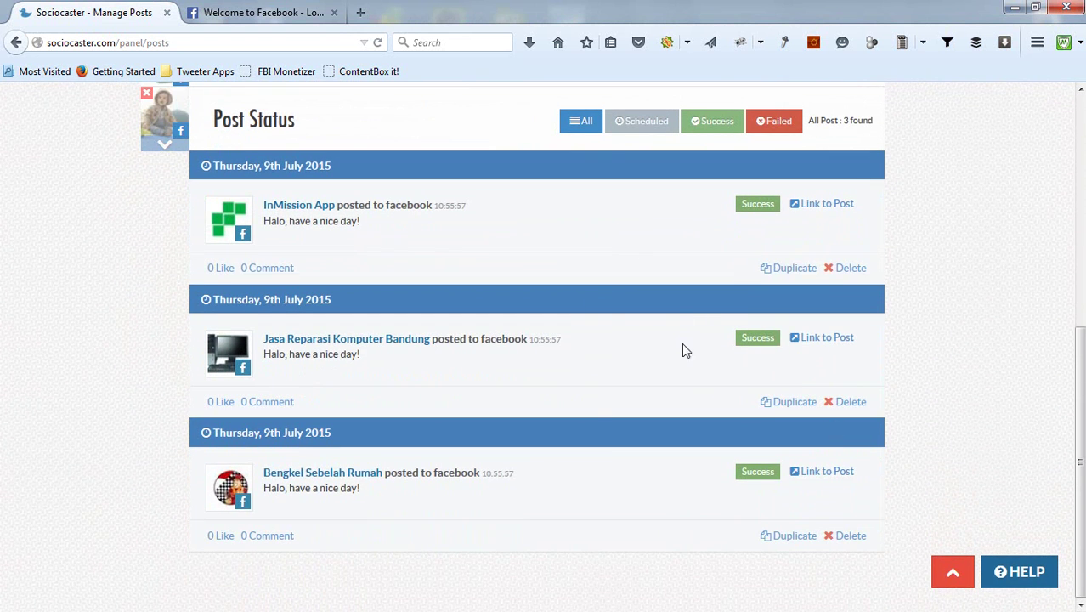
pyautogui.scroll(8, 939, 414)
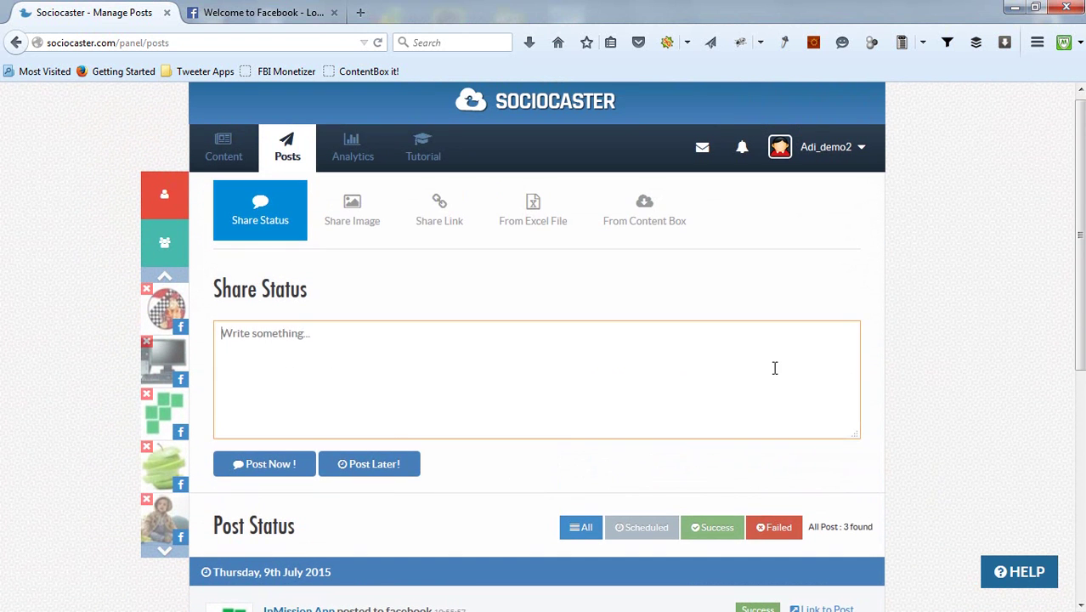
# - Schedule 'Hello, this is a delayed post content!' for 10 July 2015 at 10:48 using Post Later
pyautogui.write('Hello, this is a delayed post content!')
pyautogui.click(370, 468)
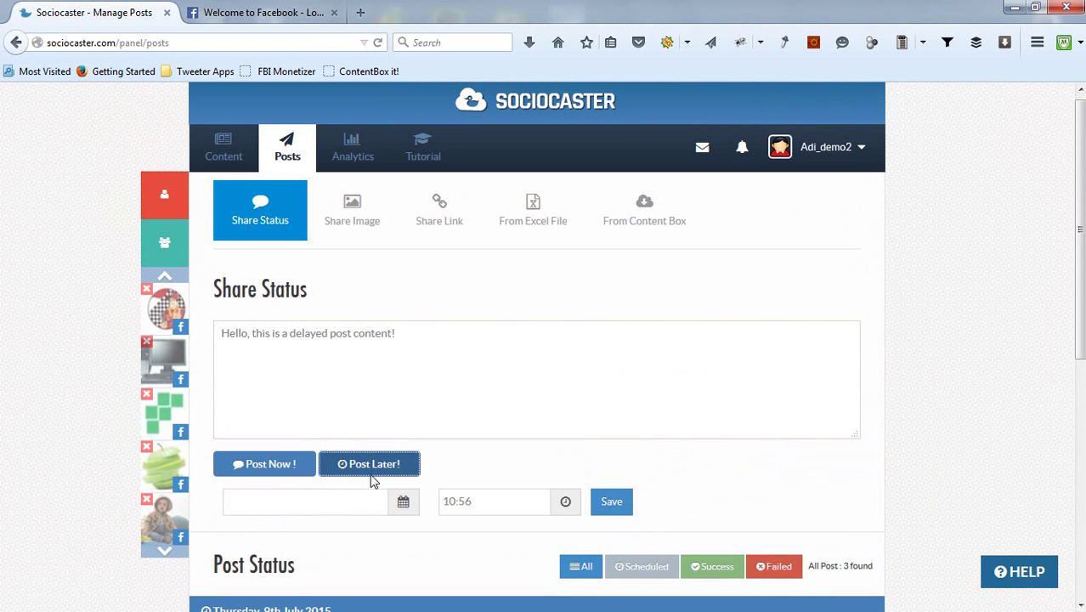
pyautogui.click(403, 503)
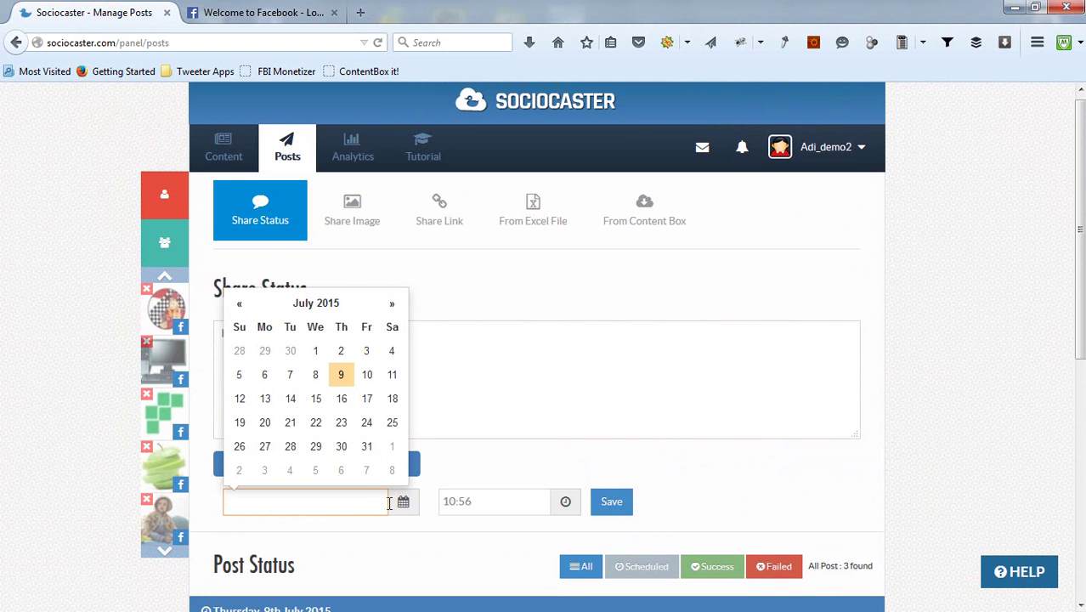
pyautogui.click(366, 375)
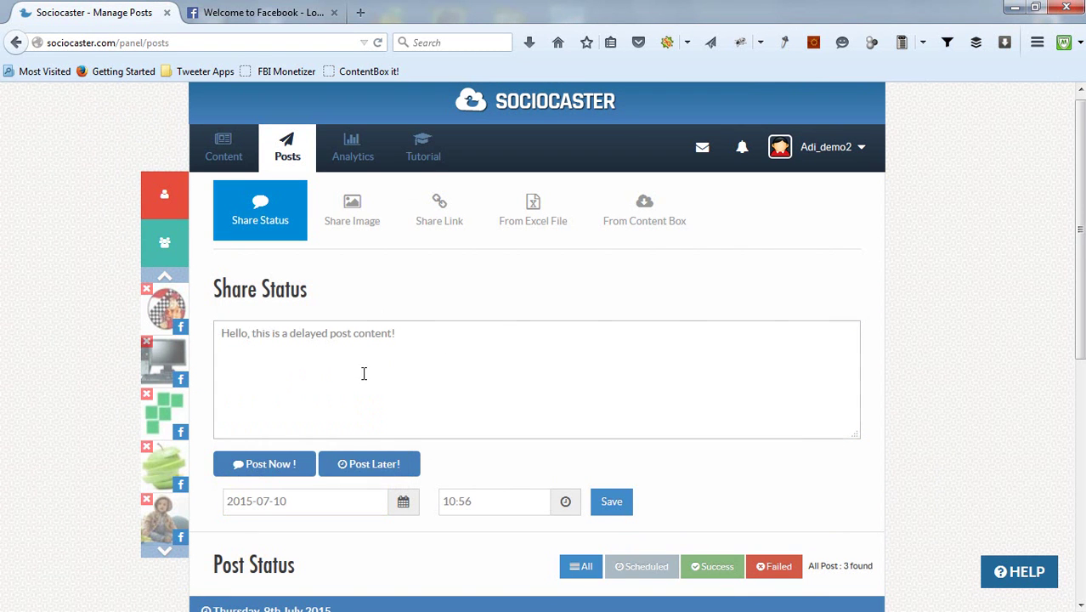
pyautogui.click(546, 506)
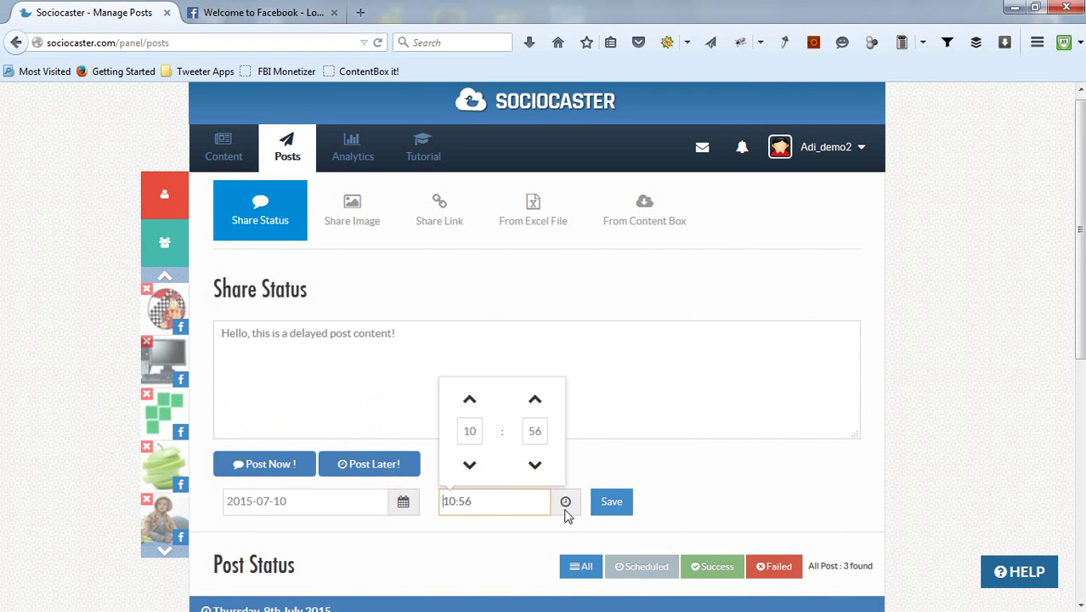
pyautogui.click(535, 465)
pyautogui.click(535, 465)
pyautogui.click(581, 473)
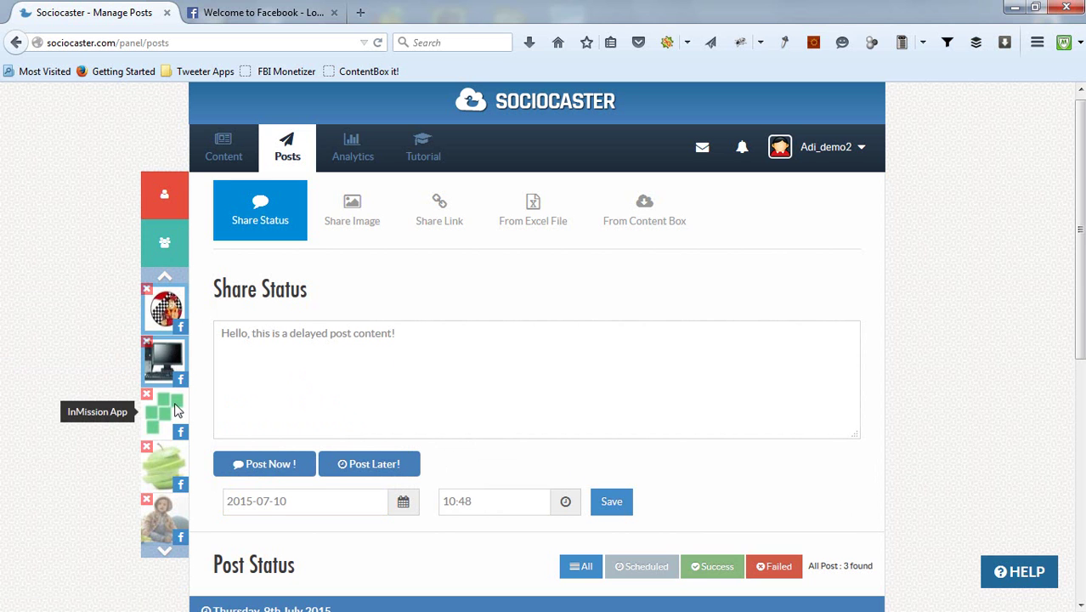
pyautogui.click(613, 503)
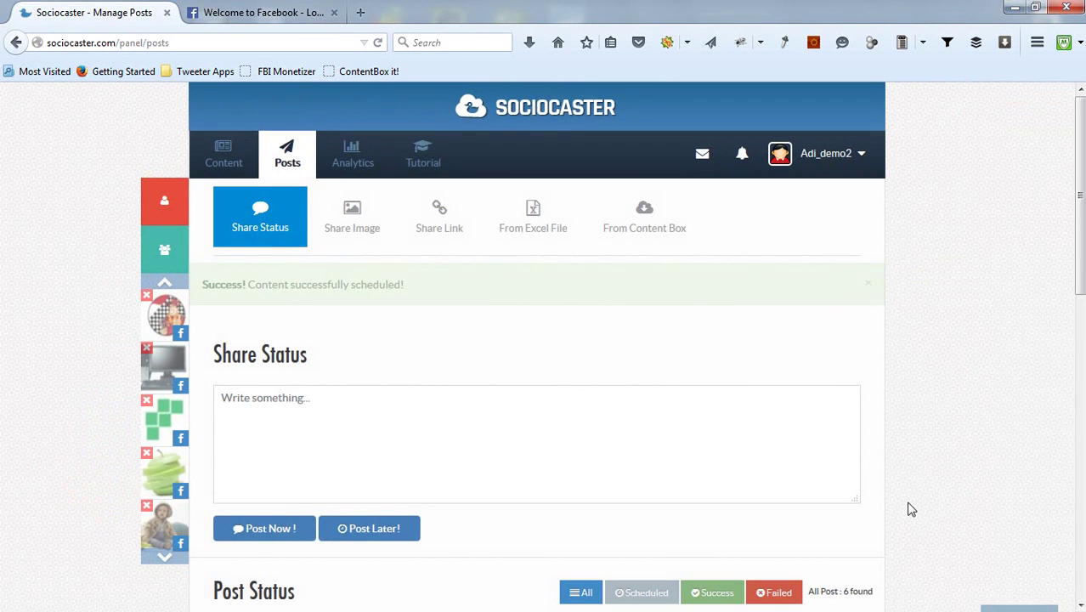
pyautogui.scroll(-4, 895, 507)
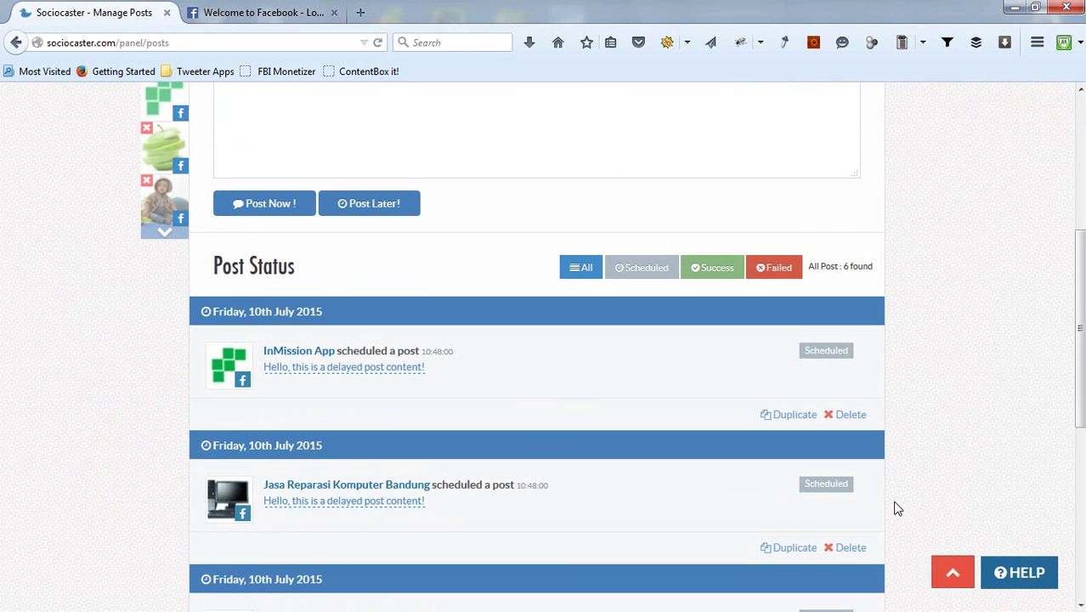
pyautogui.scroll(-1, 837, 349)
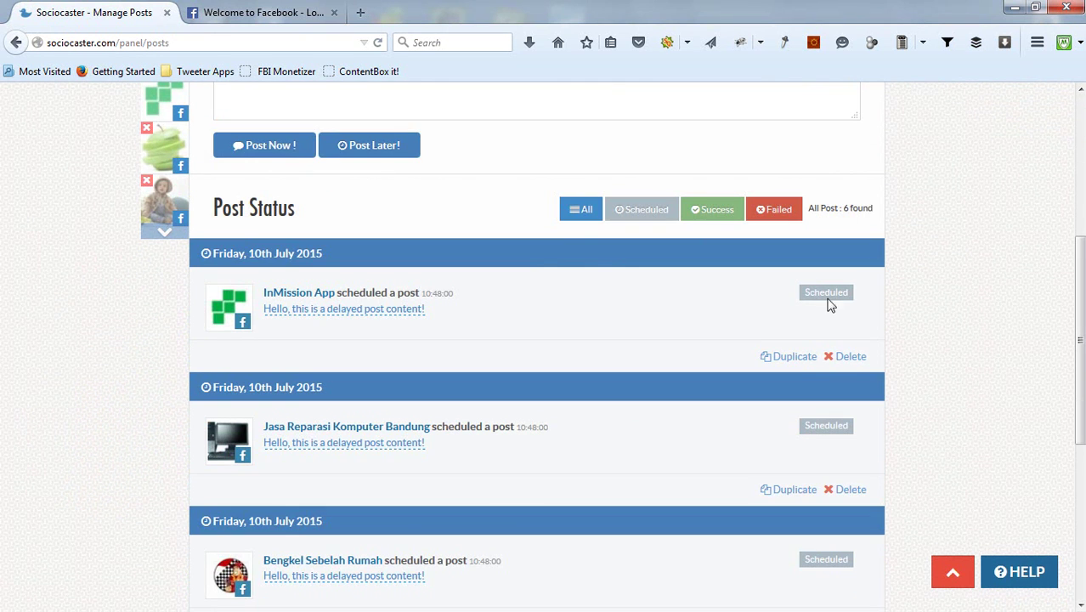
pyautogui.scroll(-3, 892, 446)
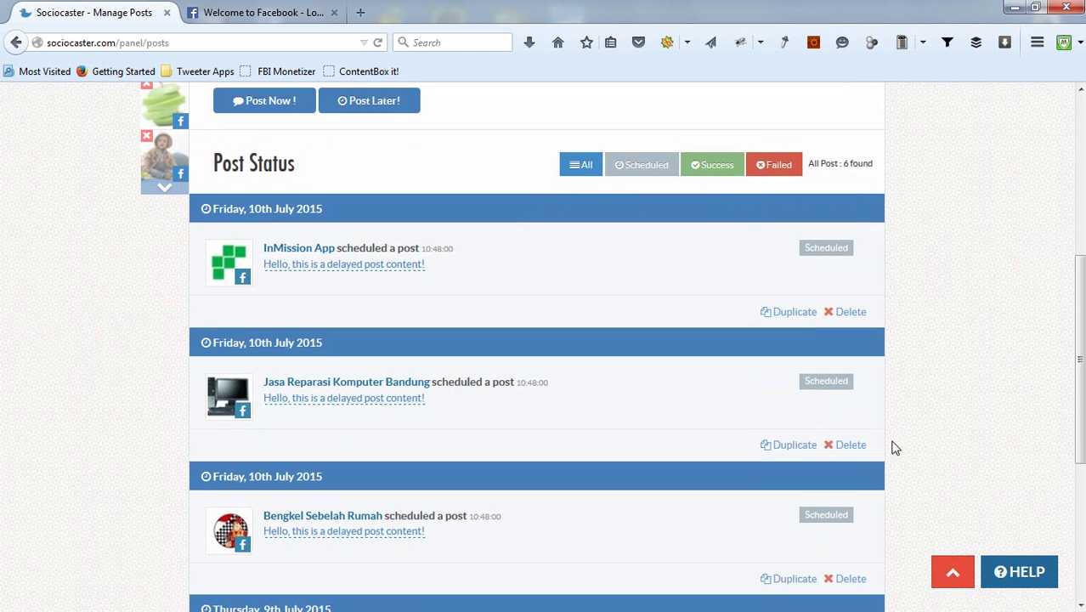
pyautogui.scroll(-1, 898, 451)
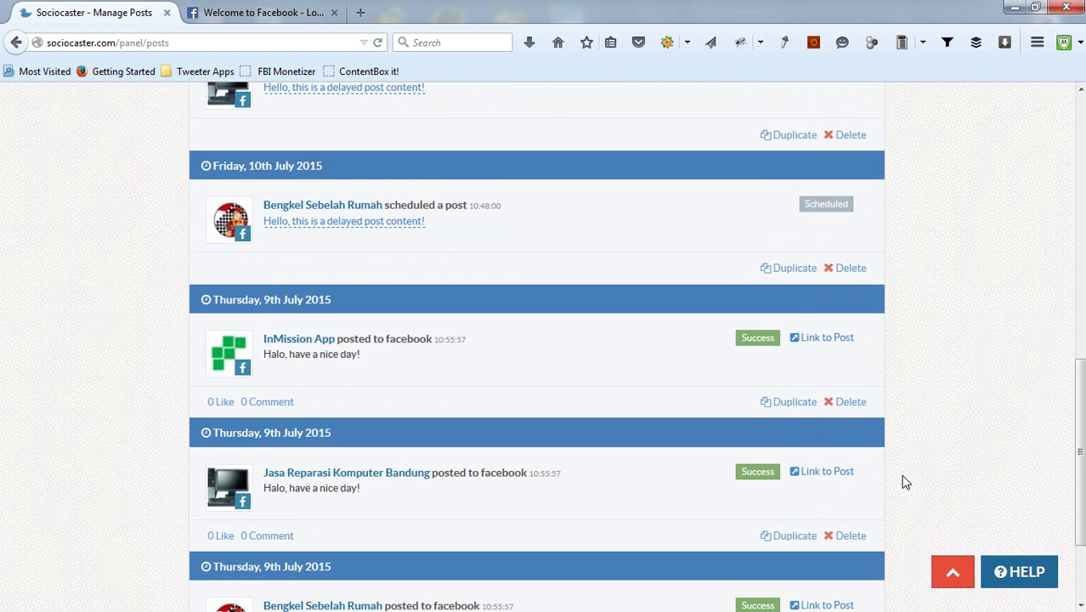
pyautogui.scroll(5, 905, 482)
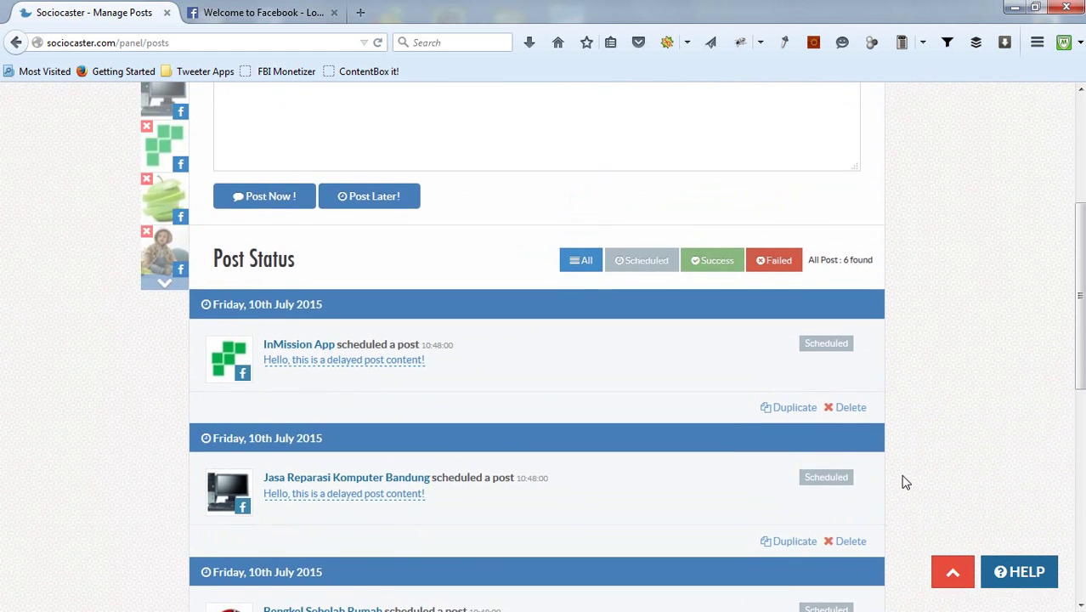
pyautogui.scroll(-2, 905, 482)
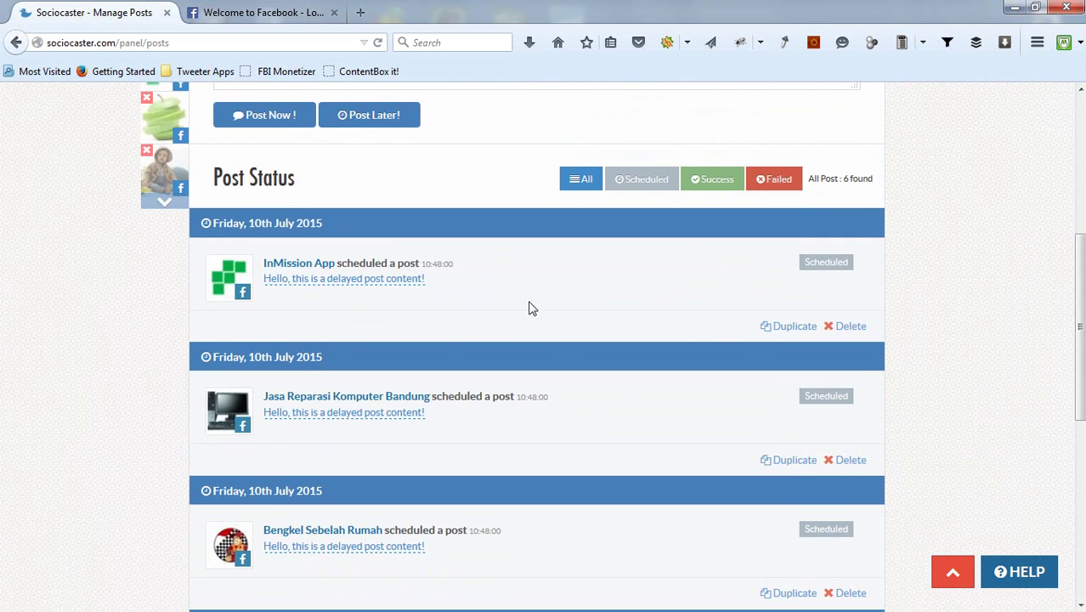
# - Append ' Edited.' to the InMission App scheduled post's text and save it
pyautogui.click(381, 279)
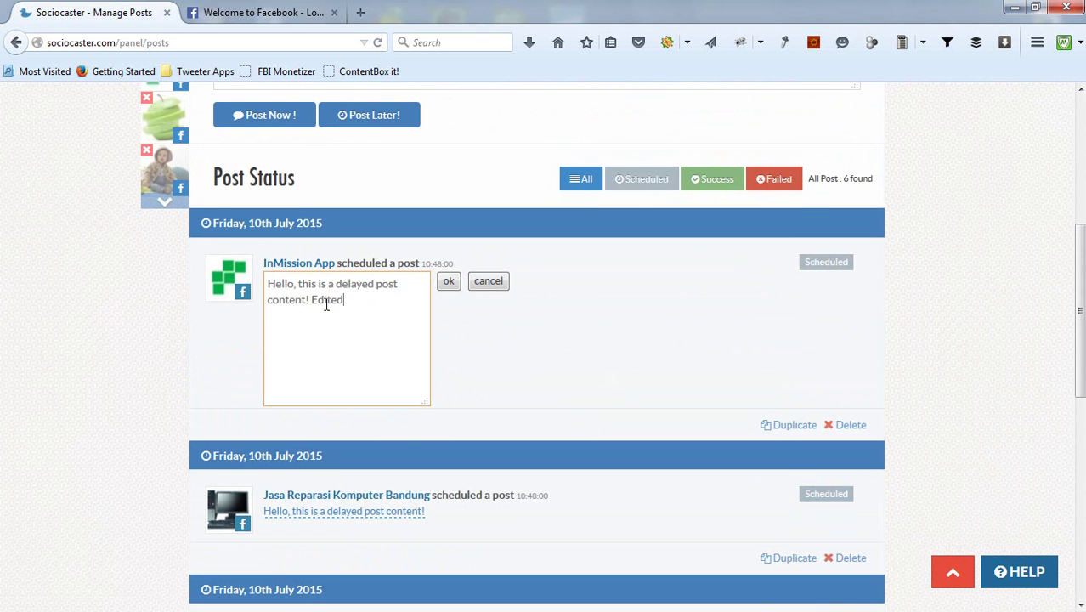
pyautogui.write('Edited.')
pyautogui.click(447, 281)
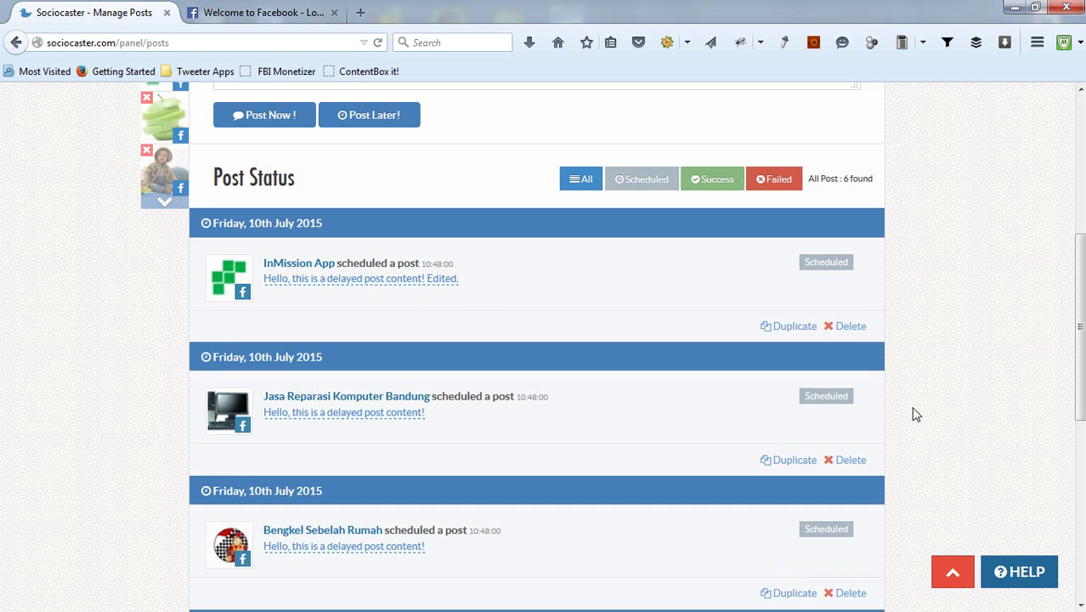
# - Delete the InMission App and Jasa Reparasi Komputer Bandung scheduled posts, confirming each deletion
pyautogui.scroll(-3, 911, 420)
pyautogui.scroll(2, 911, 429)
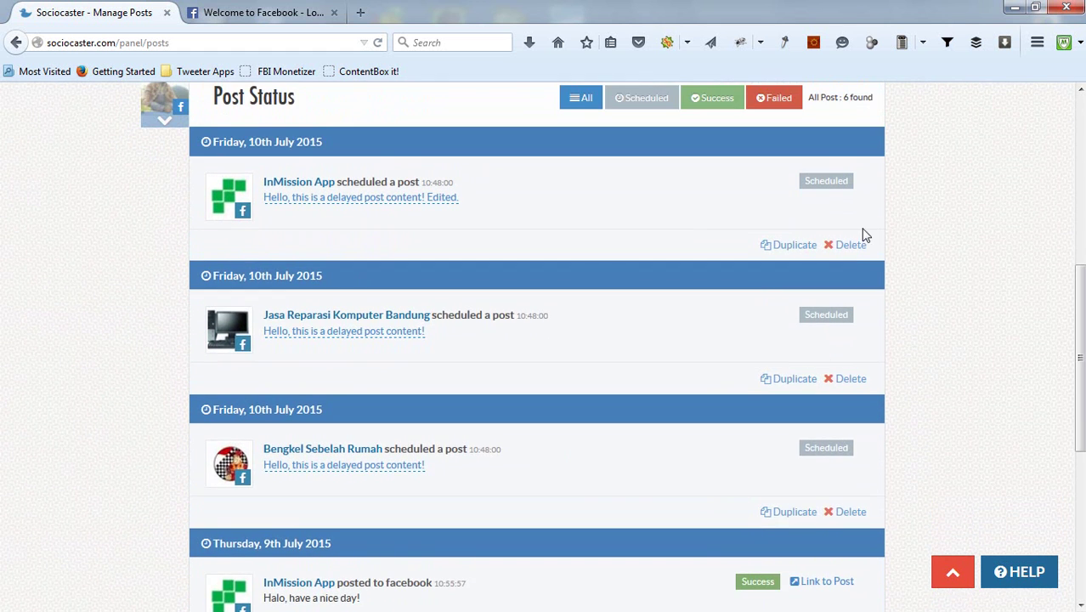
pyautogui.click(850, 245)
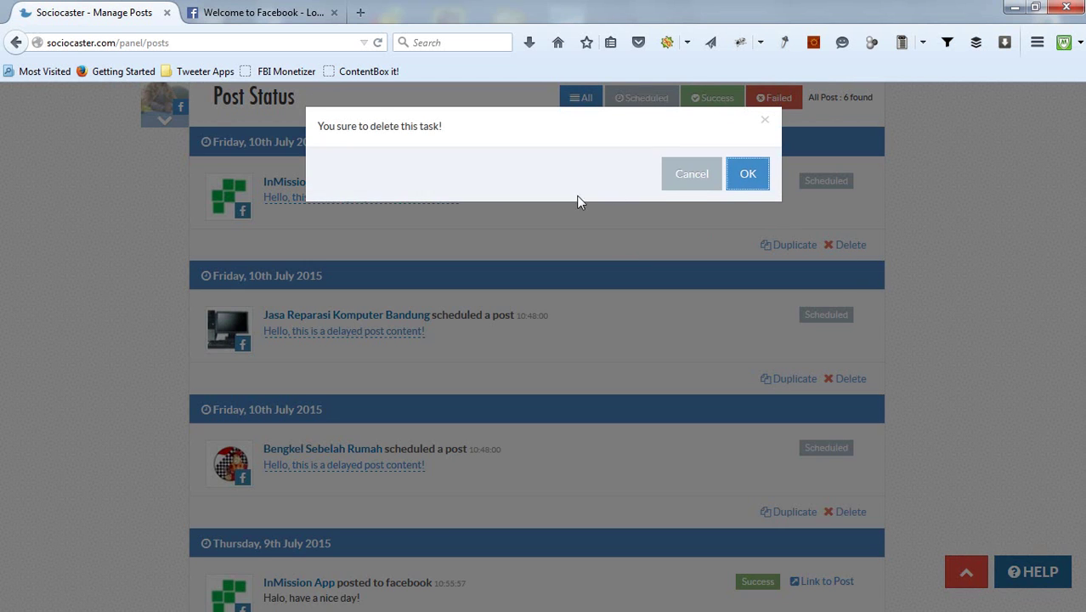
pyautogui.click(736, 185)
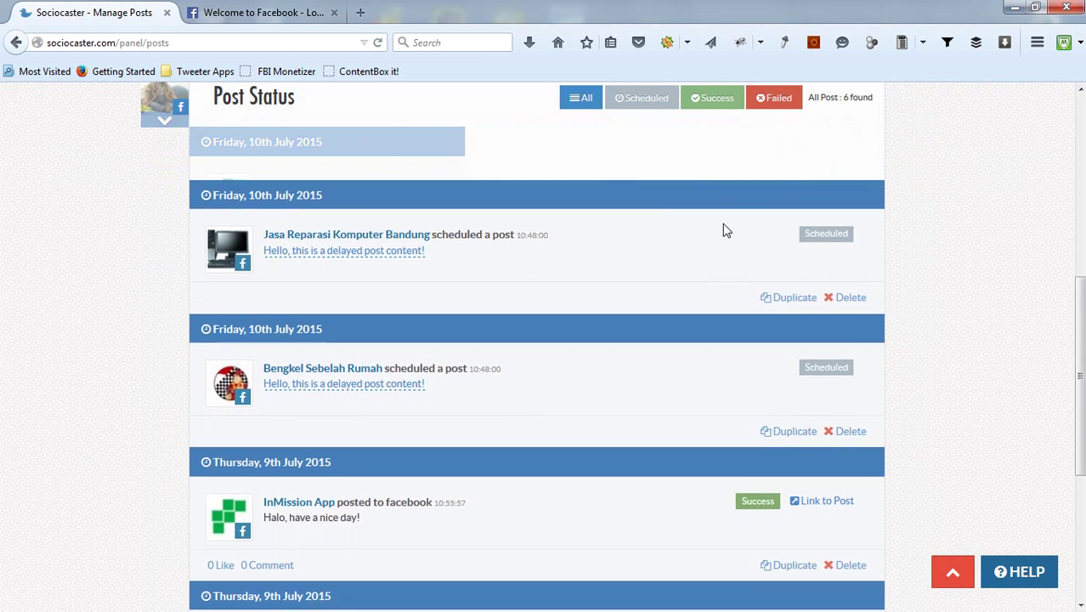
pyautogui.click(849, 245)
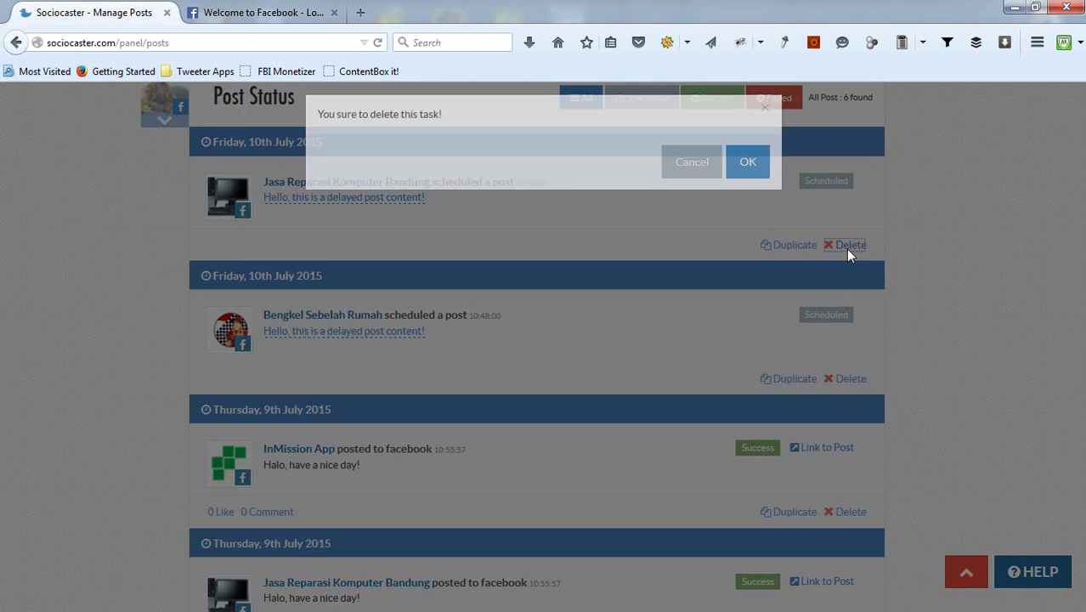
pyautogui.click(737, 182)
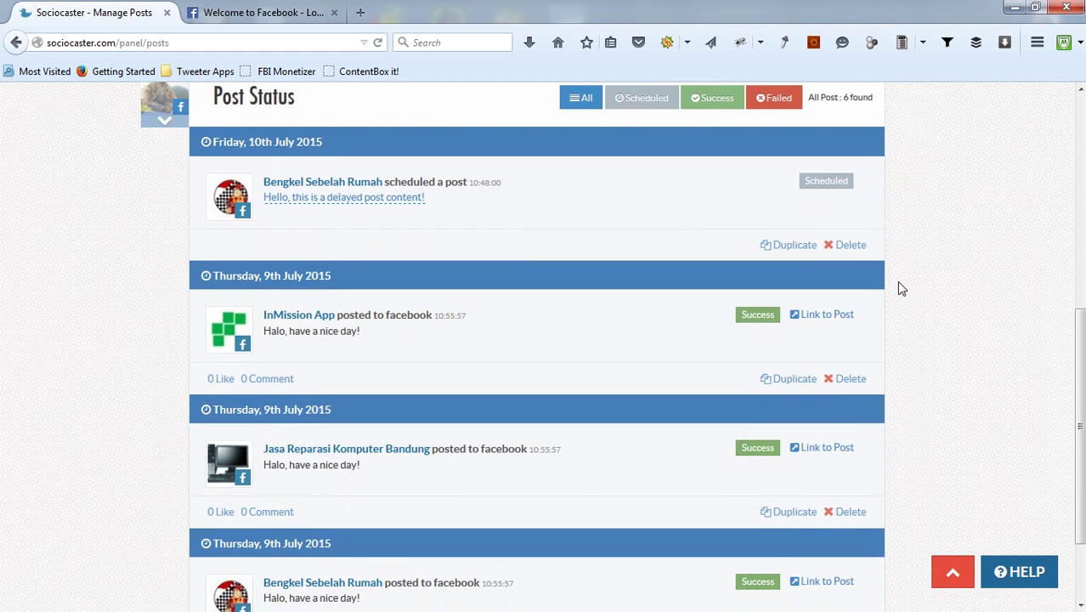
# - Comment 'Hi, this is sampel comment!' on InMission App's 'Halo, have a nice day!' post
pyautogui.scroll(-2, 901, 293)
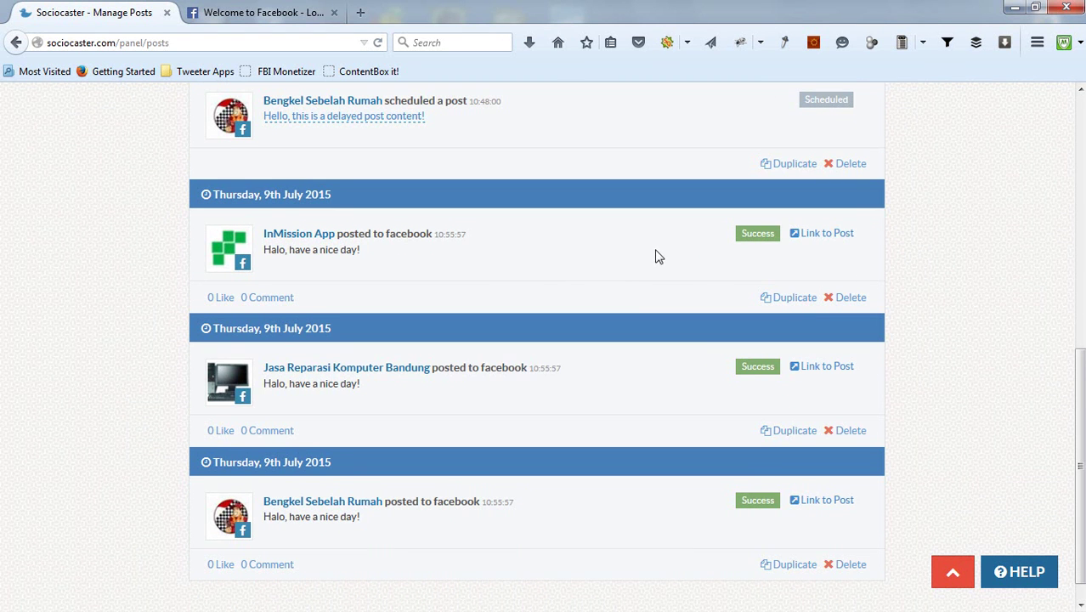
pyautogui.click(276, 300)
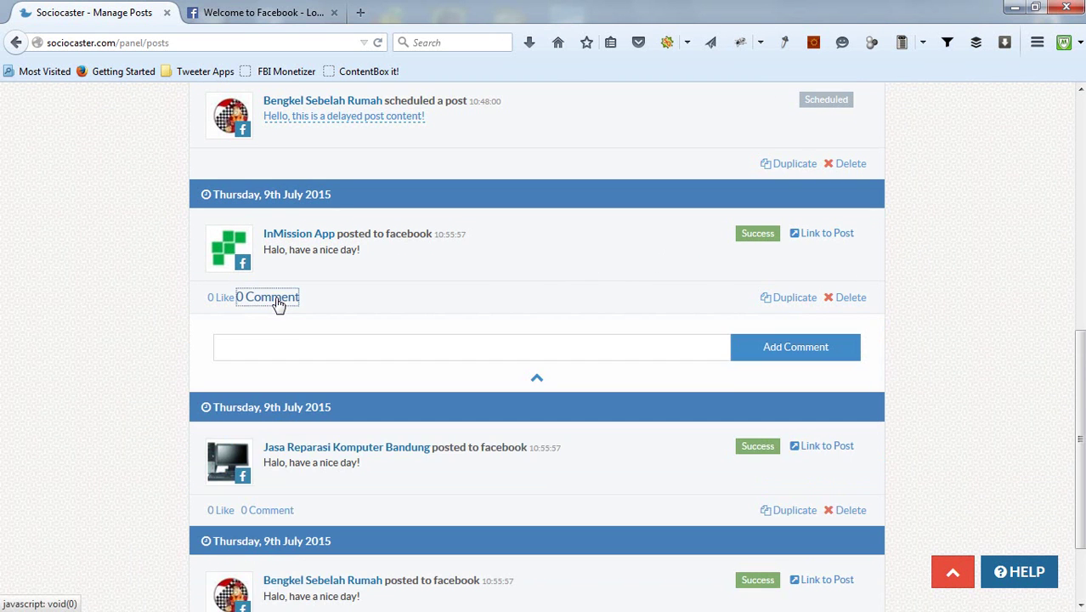
pyautogui.click(314, 340)
pyautogui.write('Hi, this is sampel comment!')
pyautogui.click(744, 356)
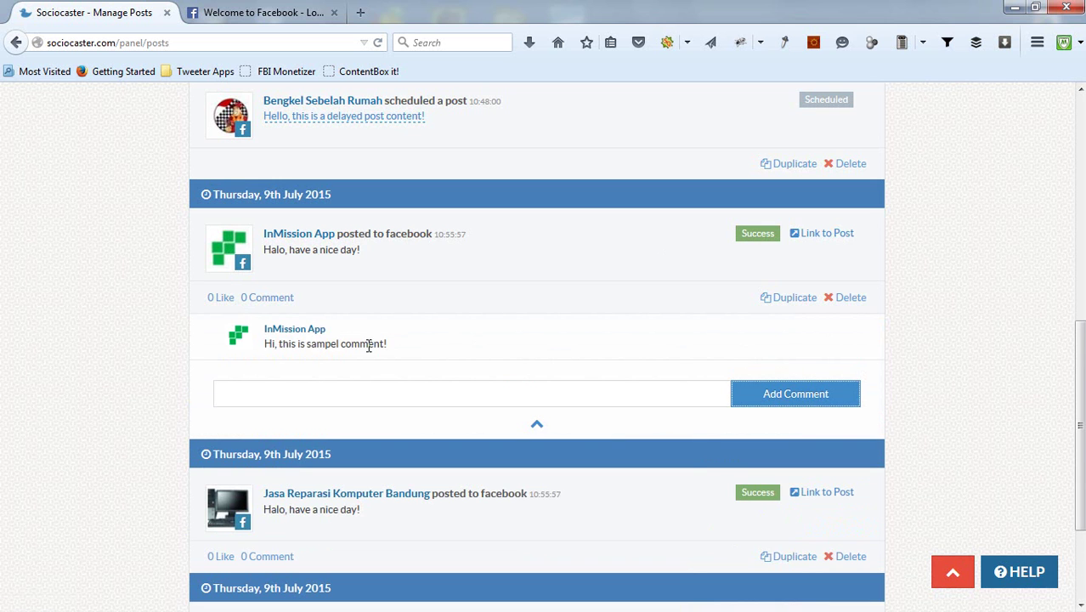
# - Add the second comment 'This is the second comment!' and collapse the comments
pyautogui.click(370, 396)
pyautogui.write('This is the second comment!')
pyautogui.click(775, 412)
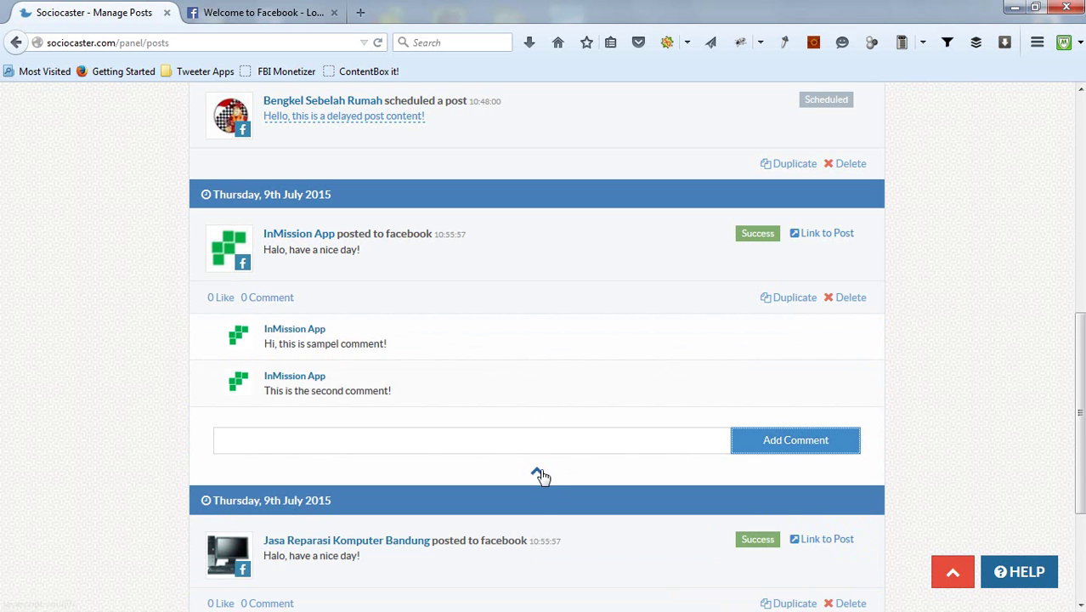
pyautogui.click(537, 472)
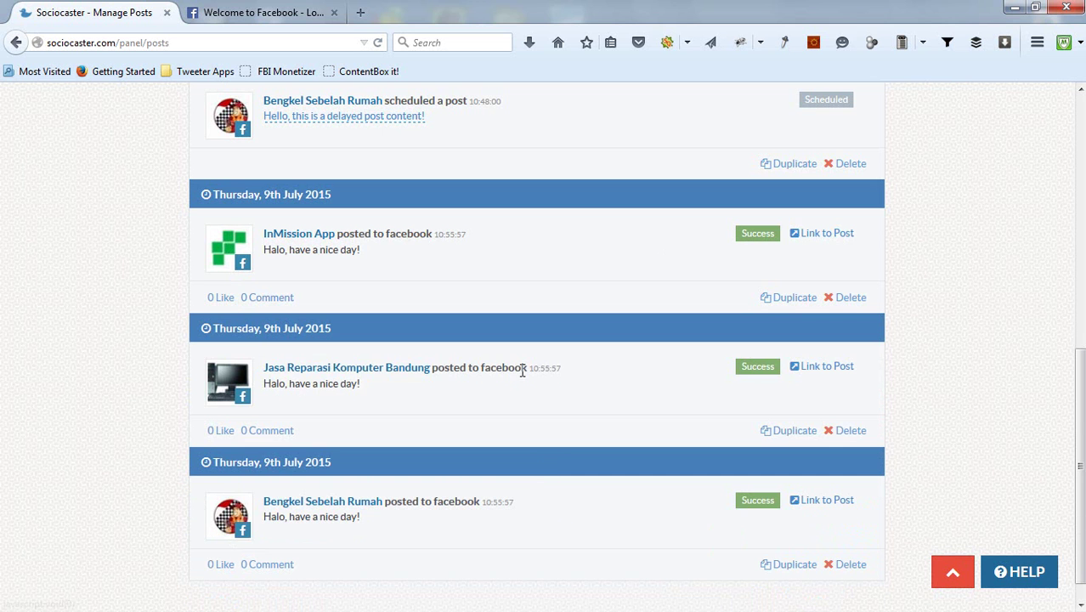
pyautogui.click(771, 299)
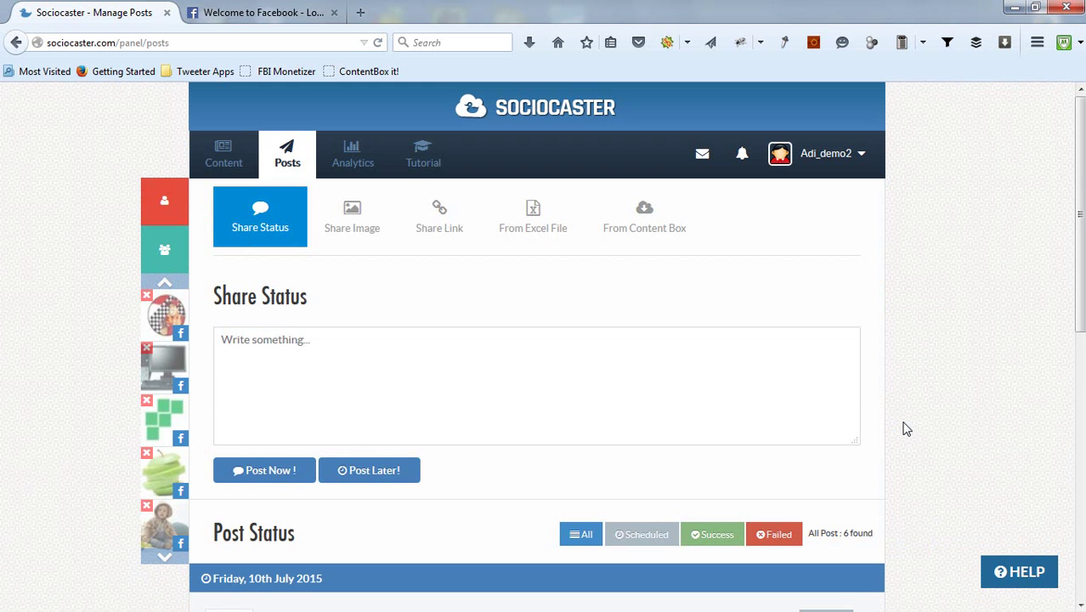